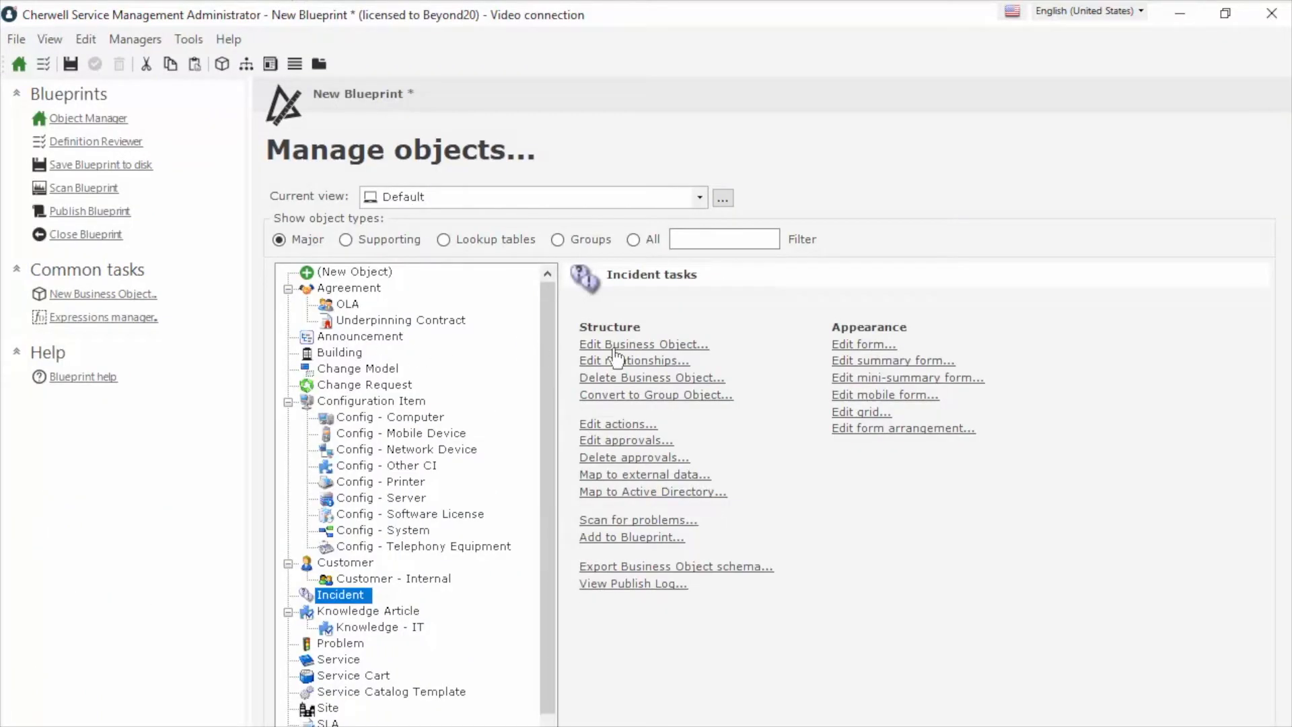
Open the Incident ID field's Field Properties in the Incident business object editor, showing Text, length 20
click(614, 348)
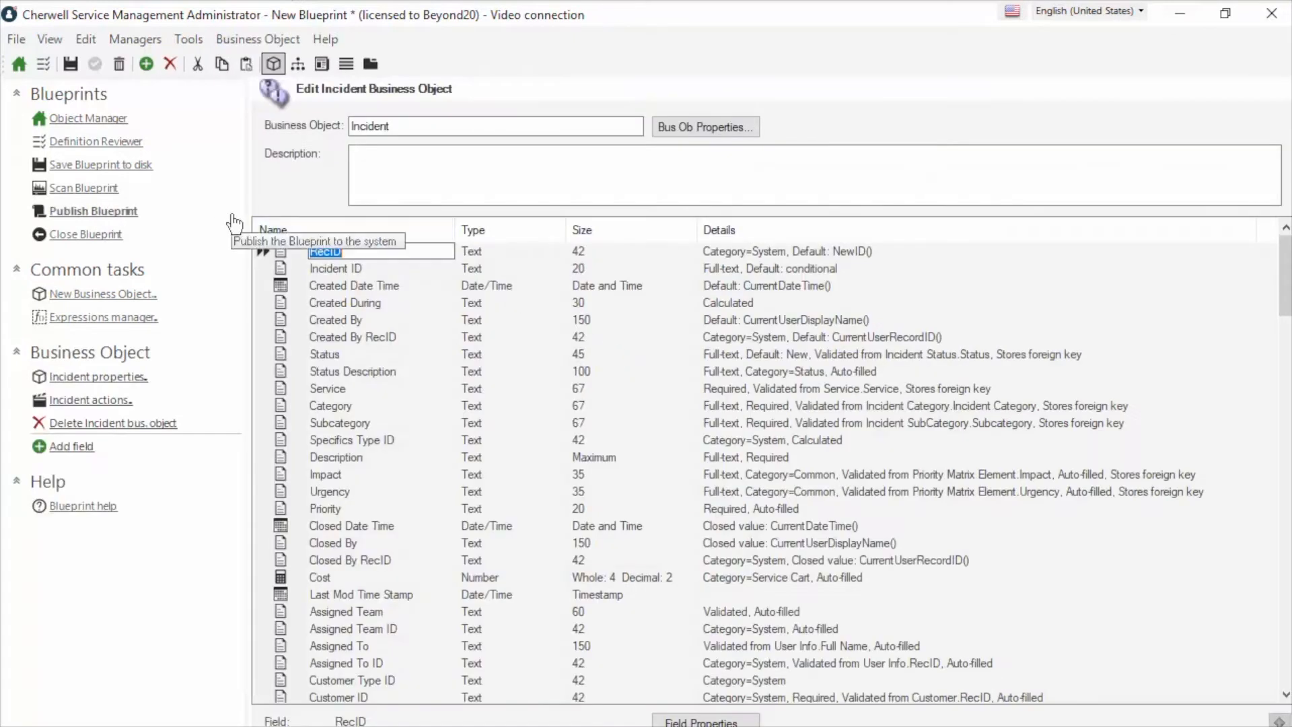
double_click(285, 270)
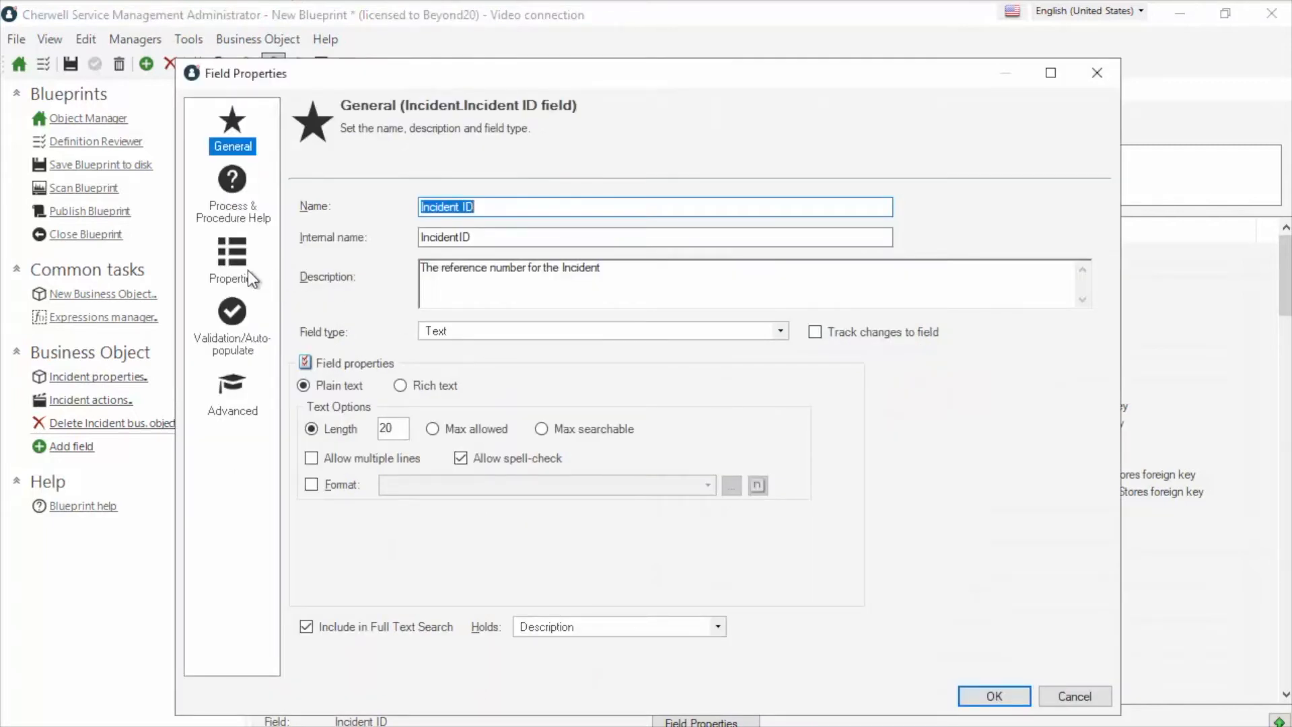
drag(483, 207, 358, 238)
click(236, 260)
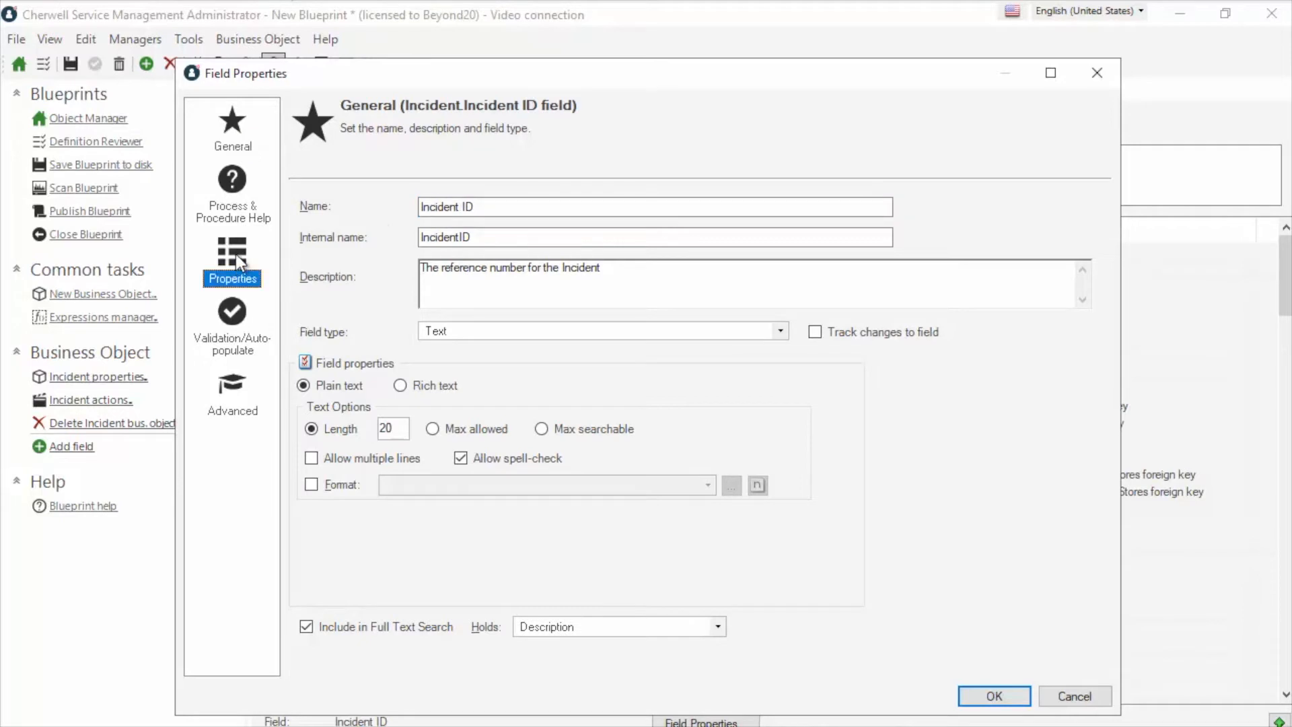
Edit the Incident ID default expression prefix to IR- before the IncidentID token and apply it
click(304, 256)
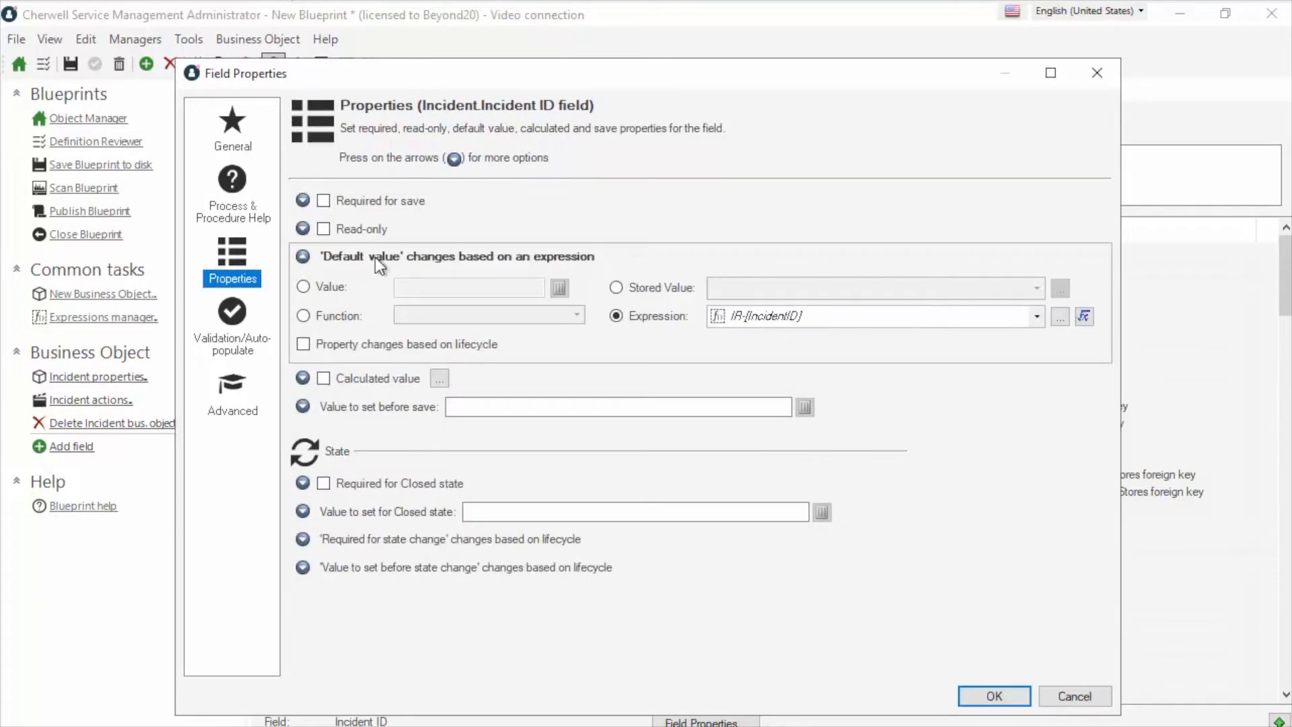
click(1085, 317)
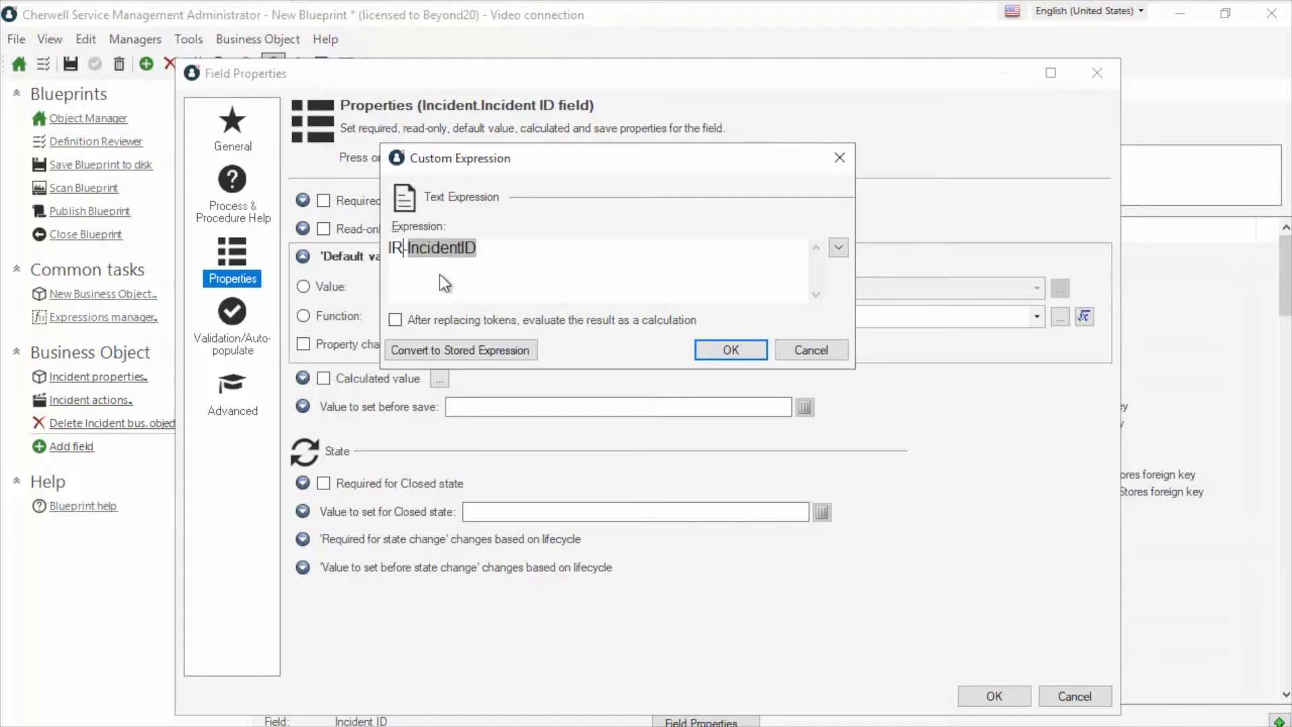
key(BackSpace)
key(BackSpace)
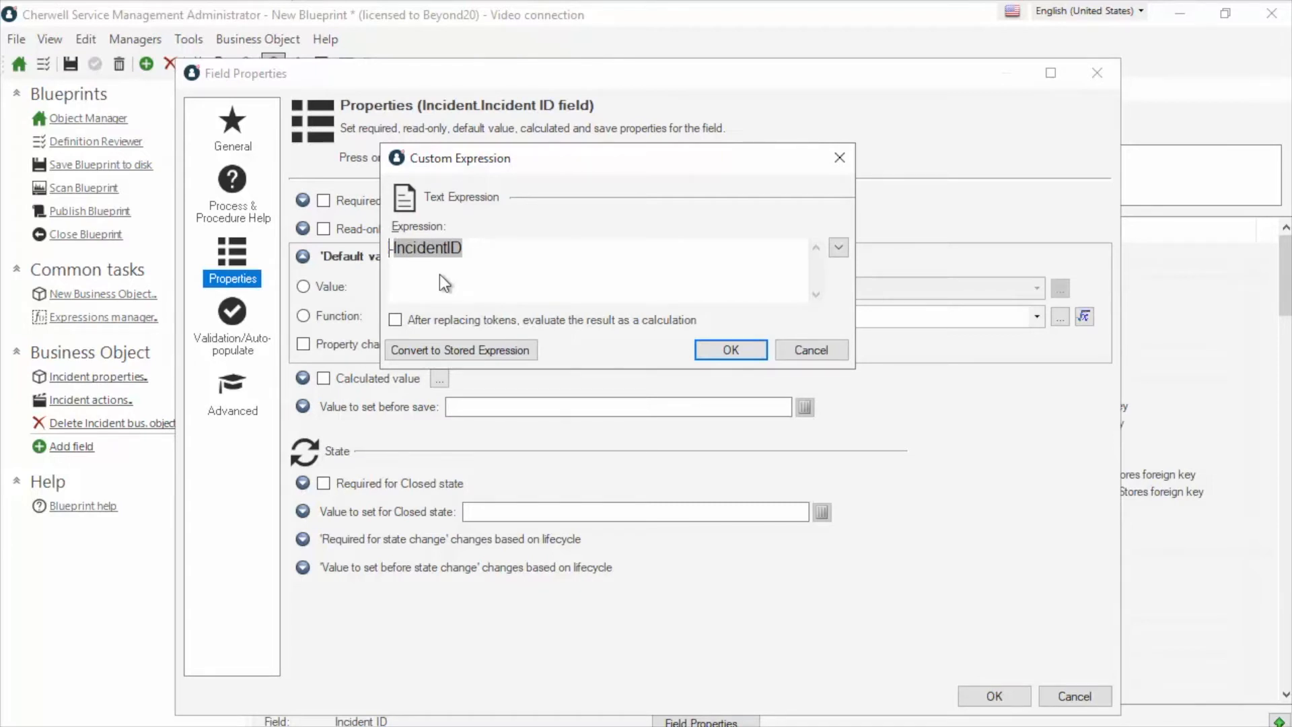
text(NC)
key(BackSpace)
key(BackSpace)
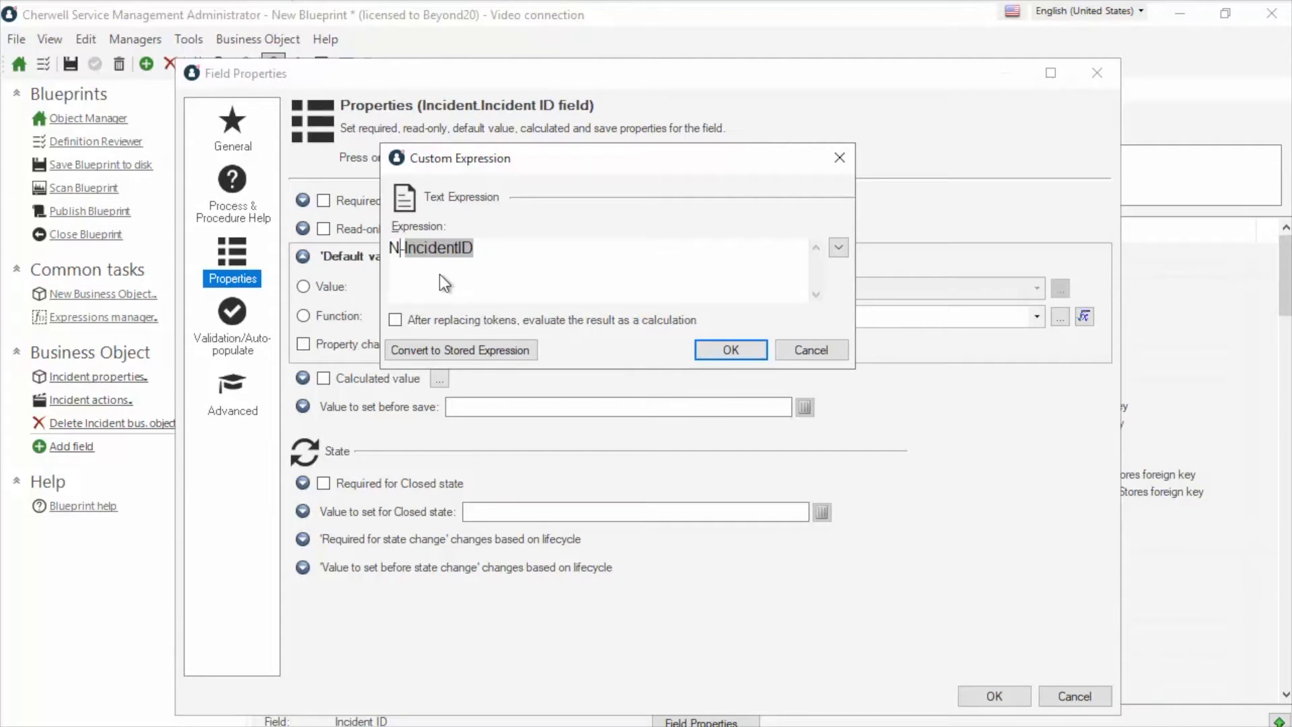
text(INC)
key(BackSpace)
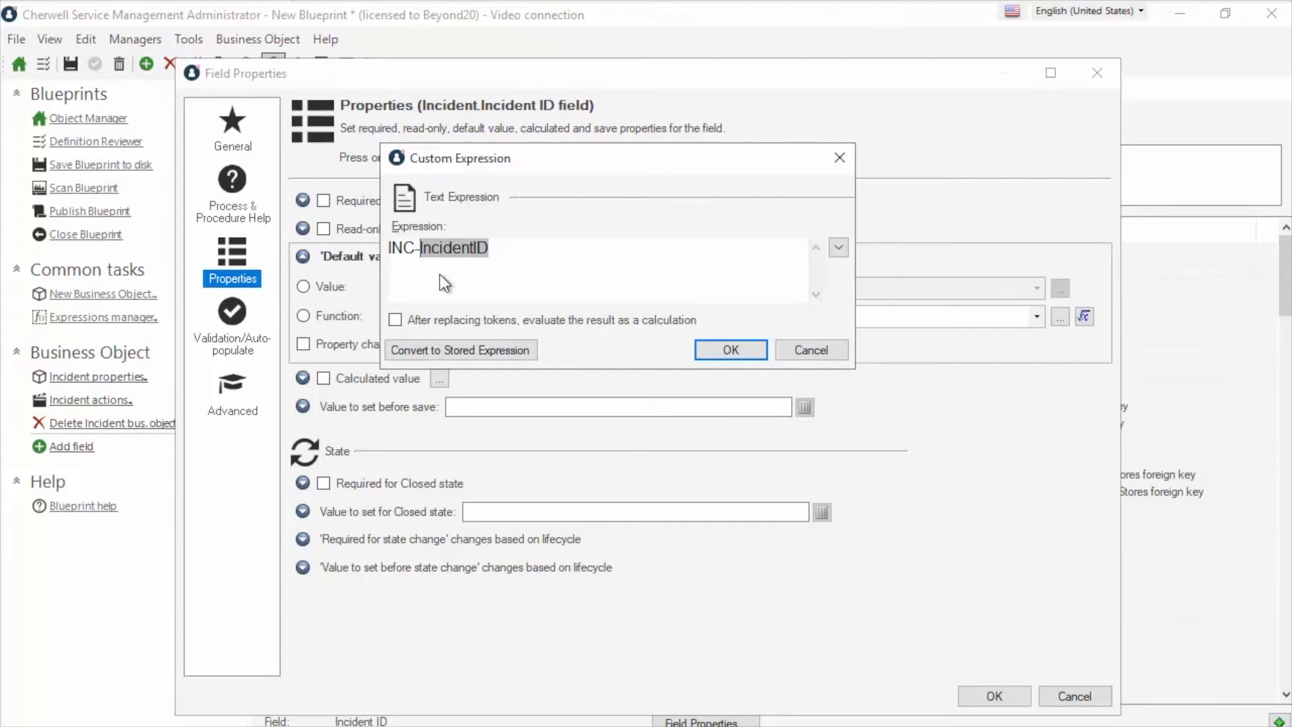
key(BackSpace)
key(BackSpace)
key(BackSpace)
text(IR)
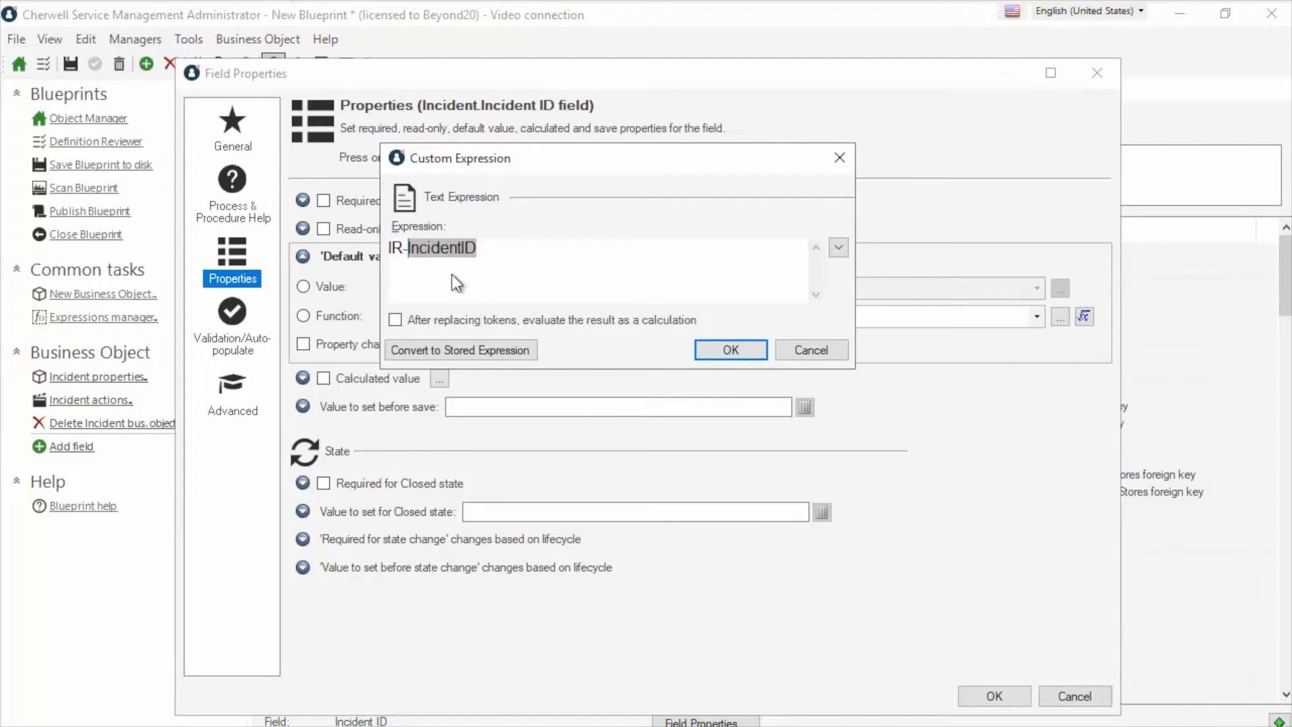
click(740, 351)
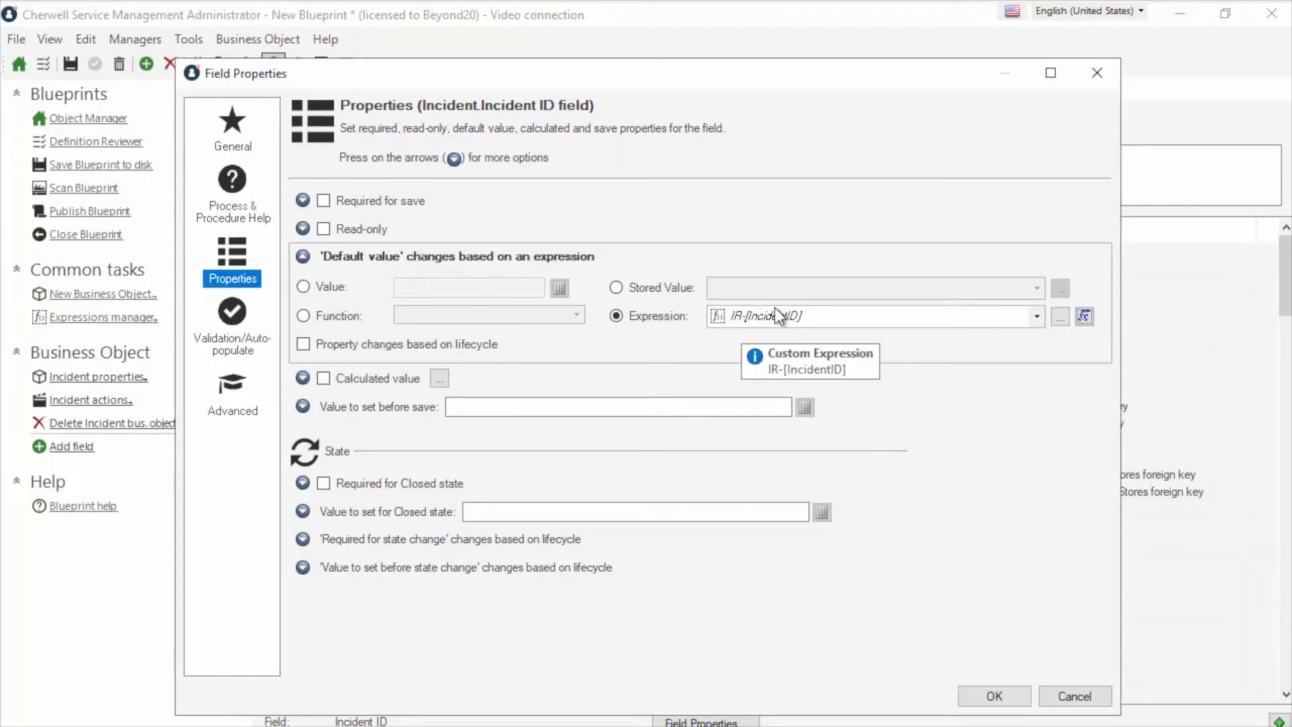
Inspect the IncidentID token's counter settings, then close the expression editor and Field Properties
click(1081, 317)
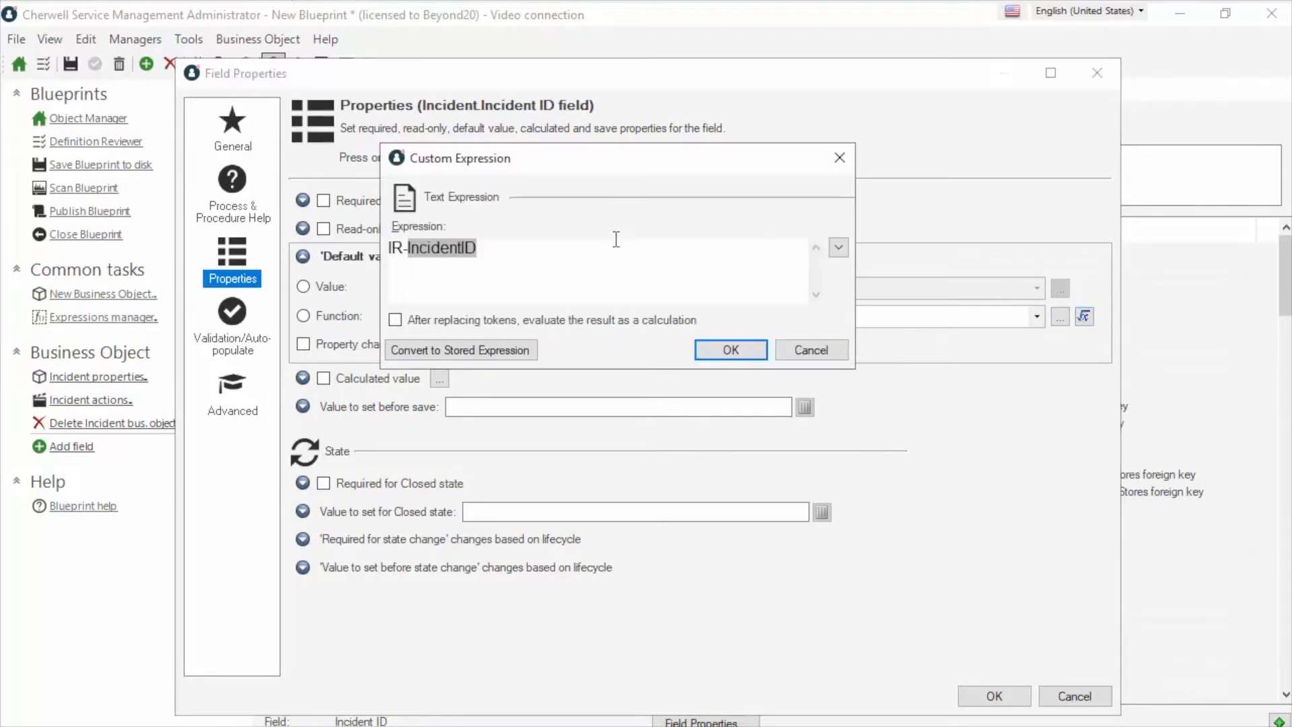
right_click(464, 249)
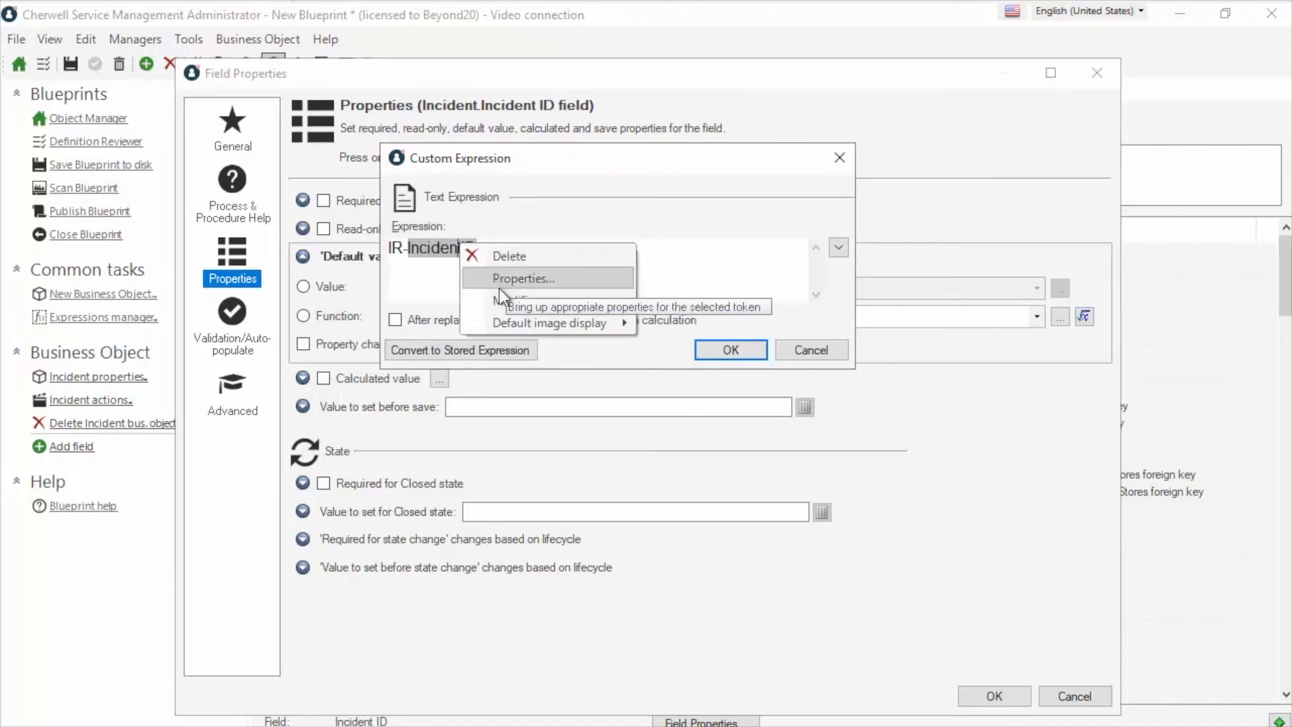
click(508, 278)
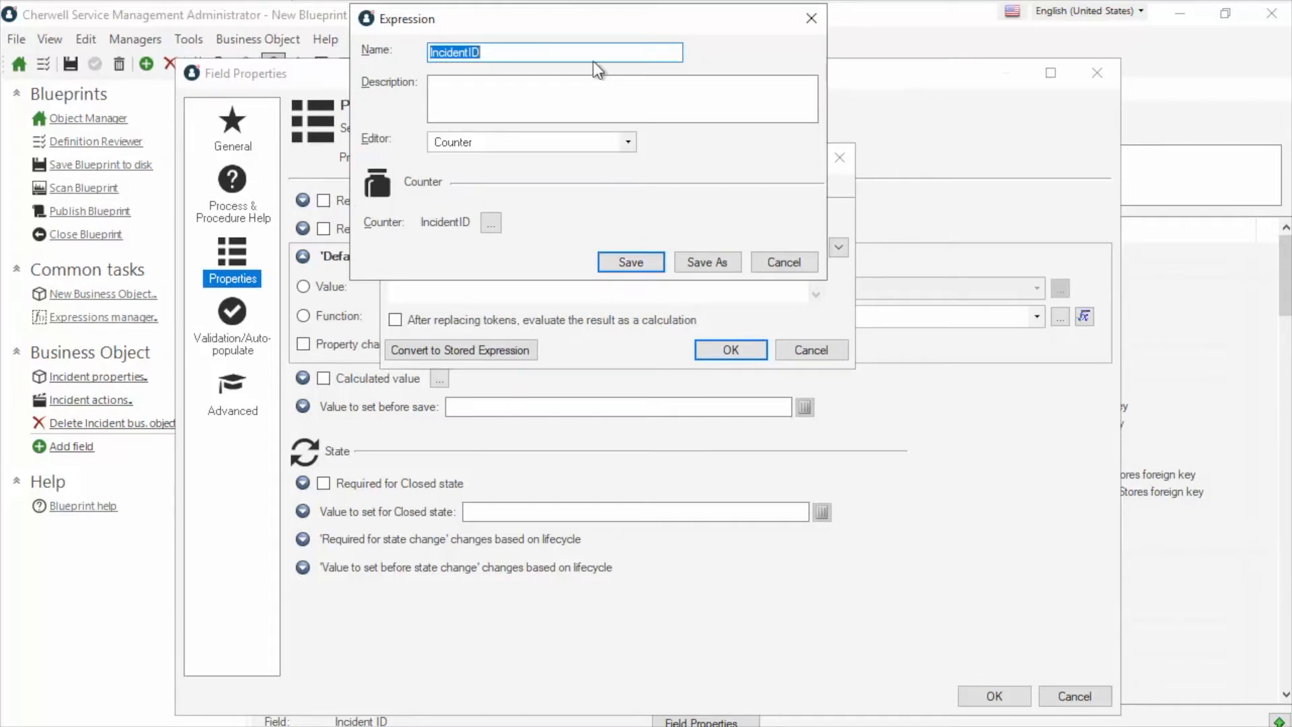
click(780, 262)
click(811, 349)
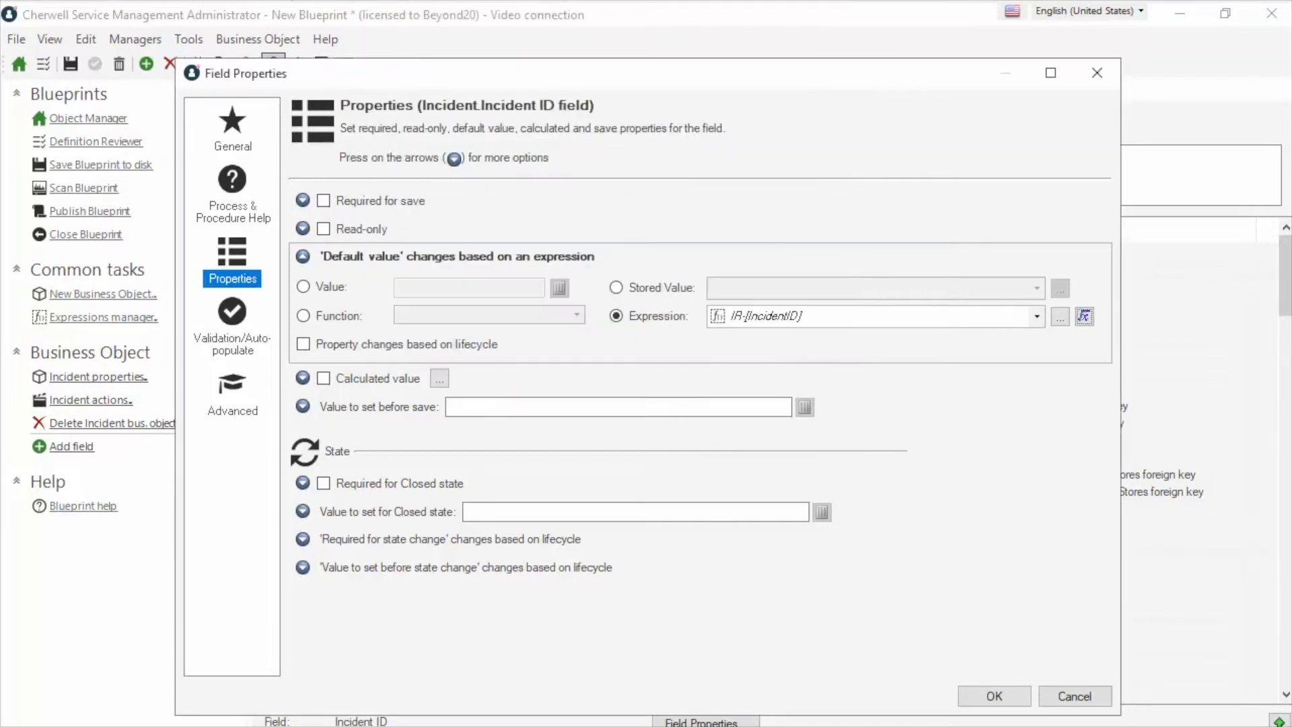
click(1074, 696)
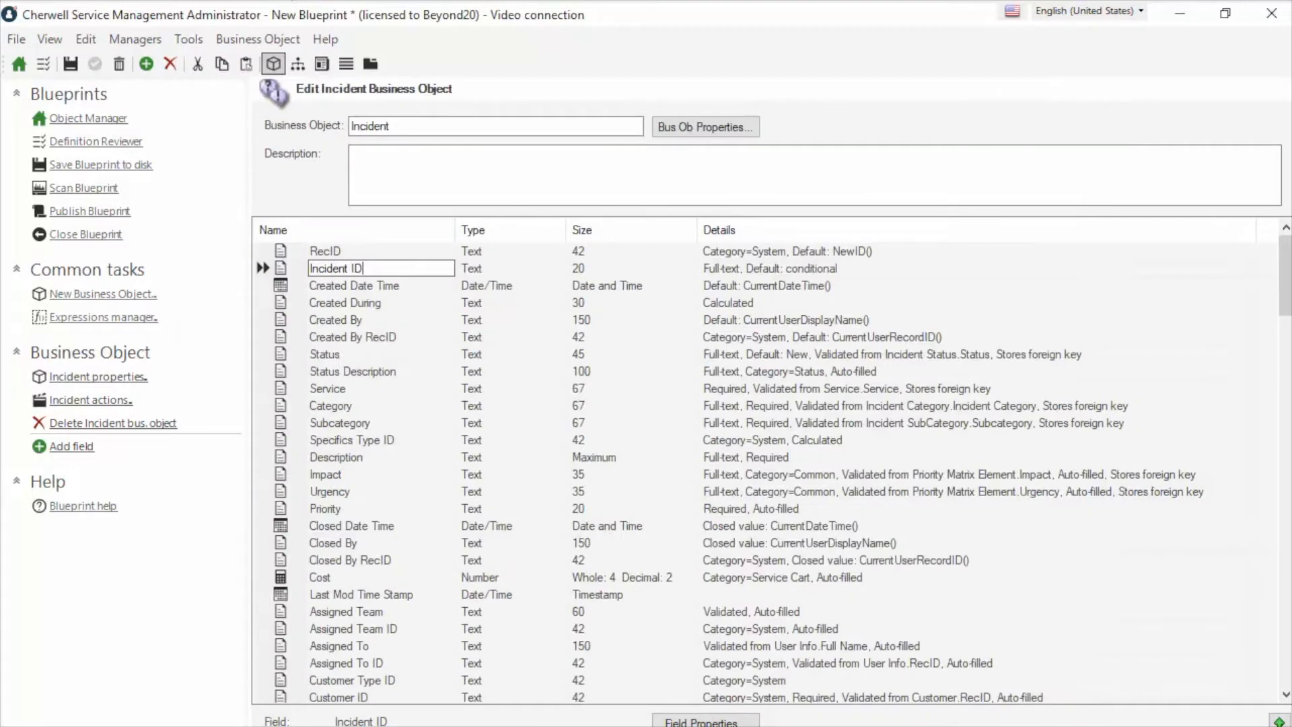
In the Cherwell client, search all incidents and keep the results displayed as a grid
mouse_move(668, 725)
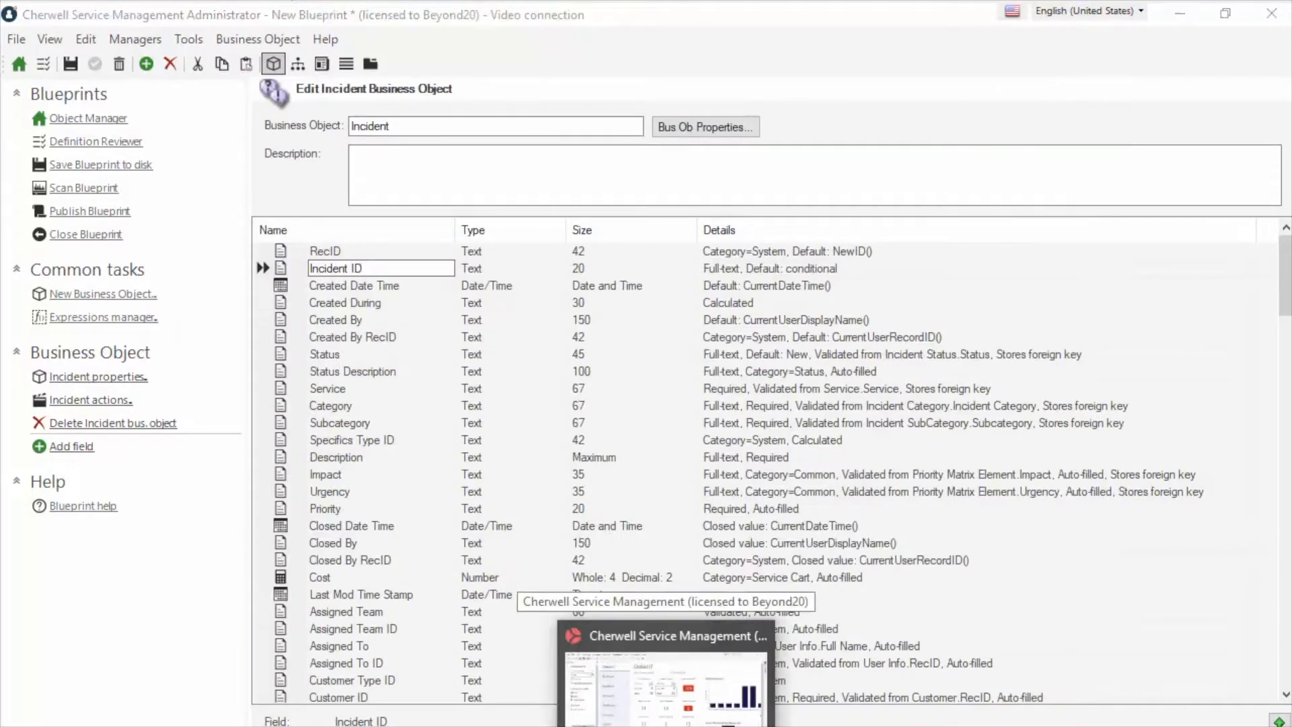
click(668, 713)
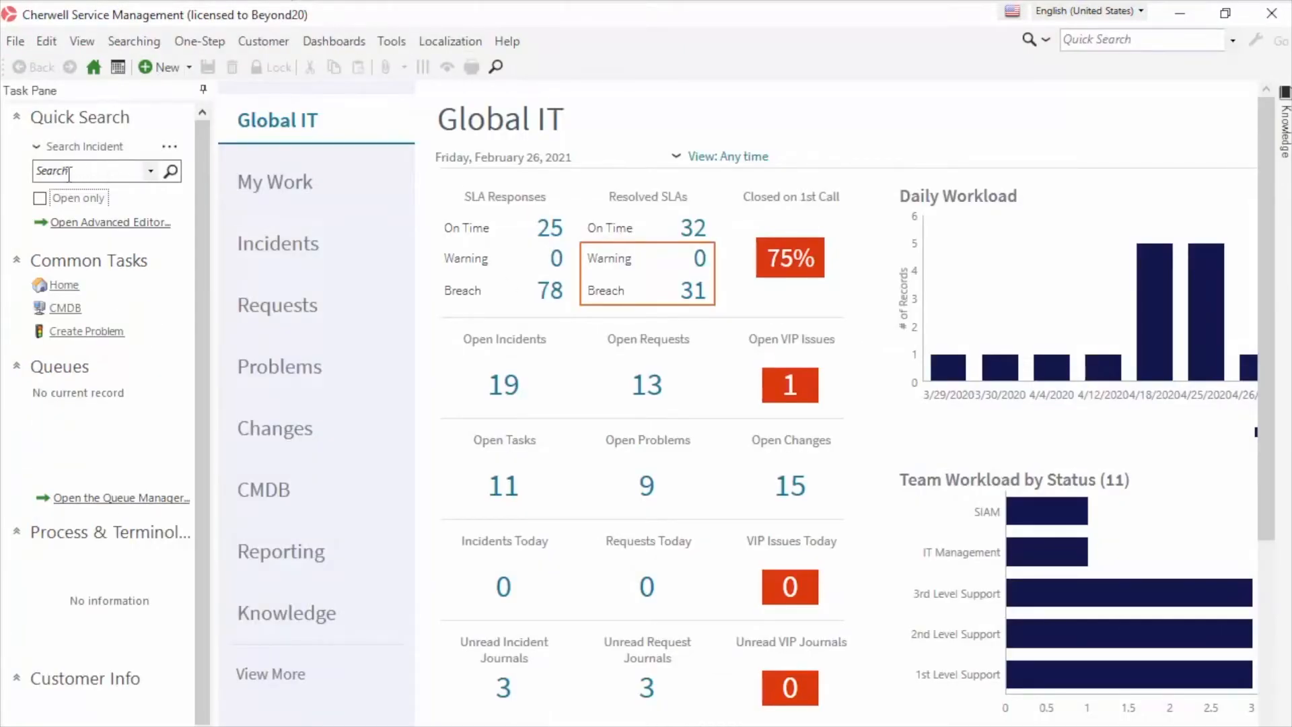
click(171, 170)
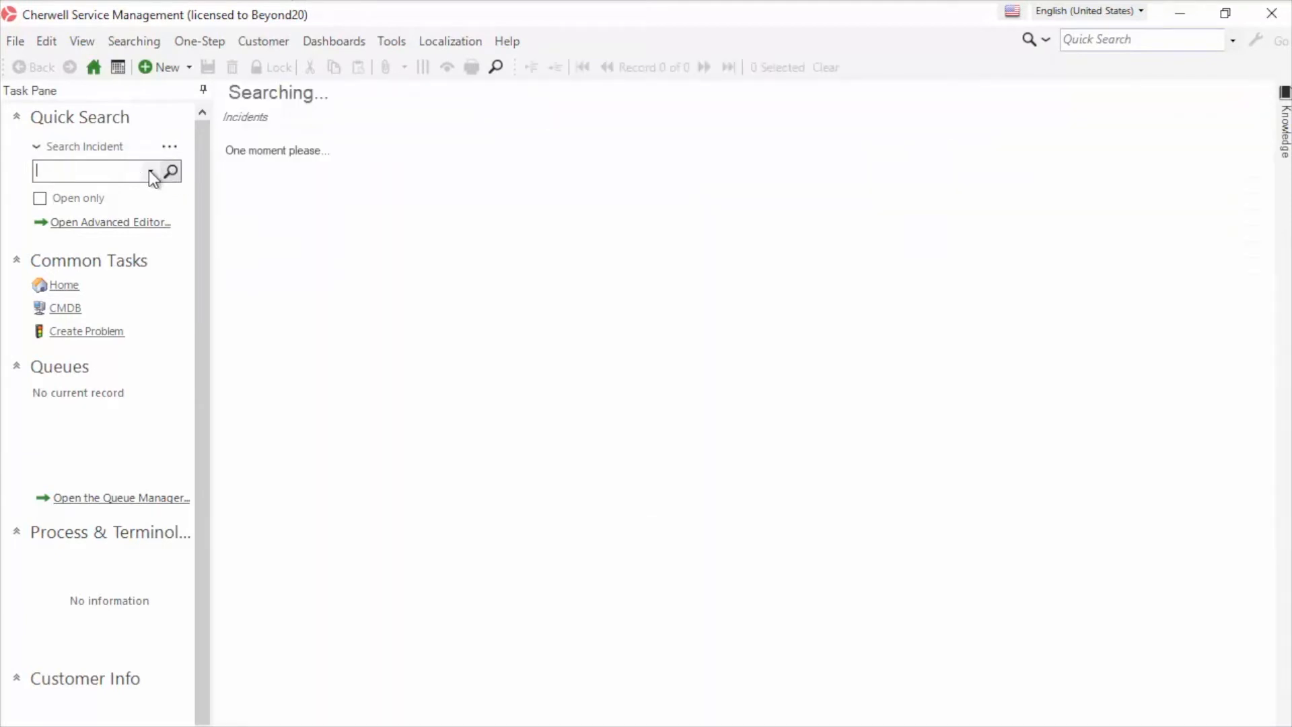
click(86, 42)
click(135, 113)
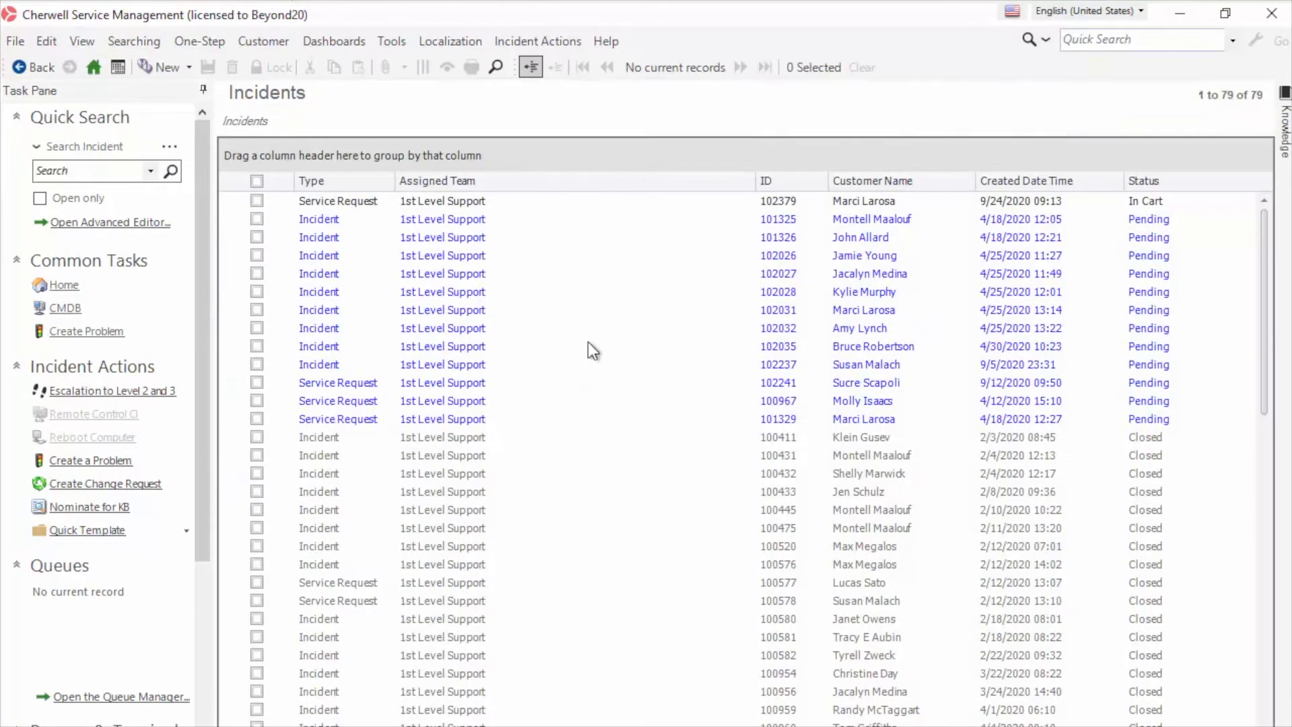
scroll(784, 494, down, 15)
scroll(786, 498, up, 15)
Create a trial incident to check its IR-102380 ID, then abandon it unsaved
click(439, 255)
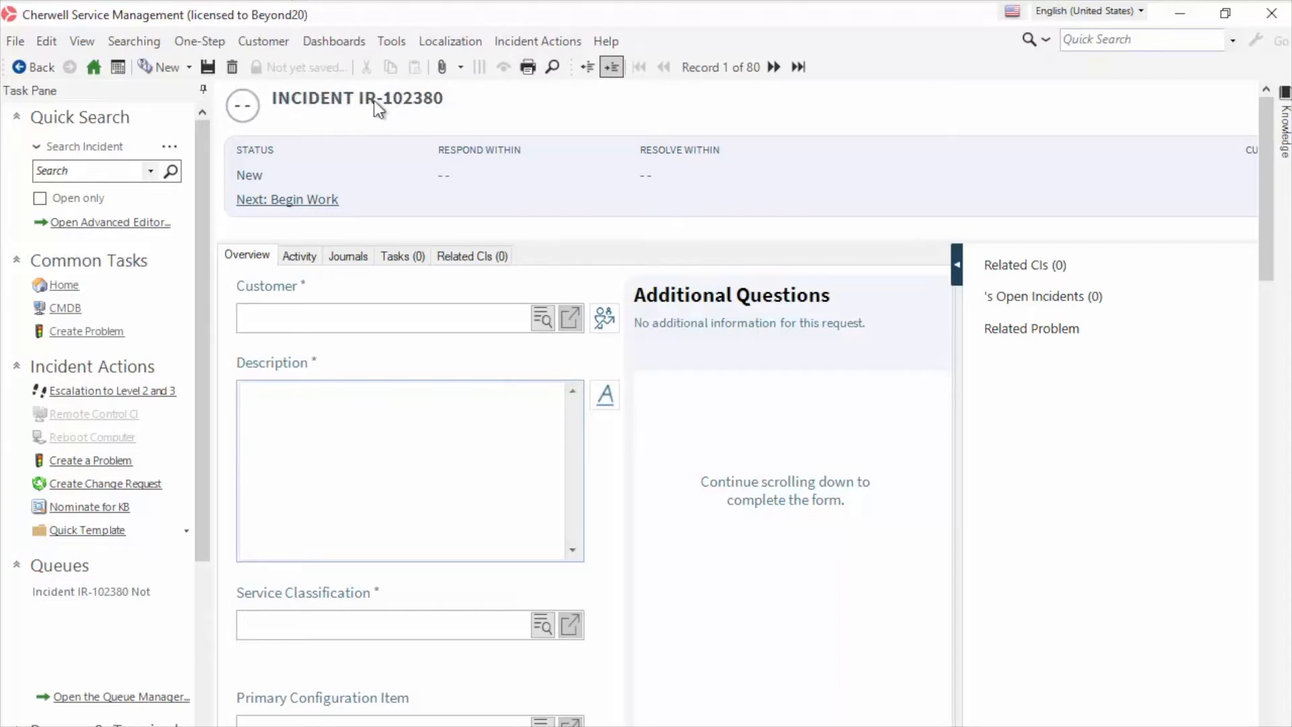
click(233, 66)
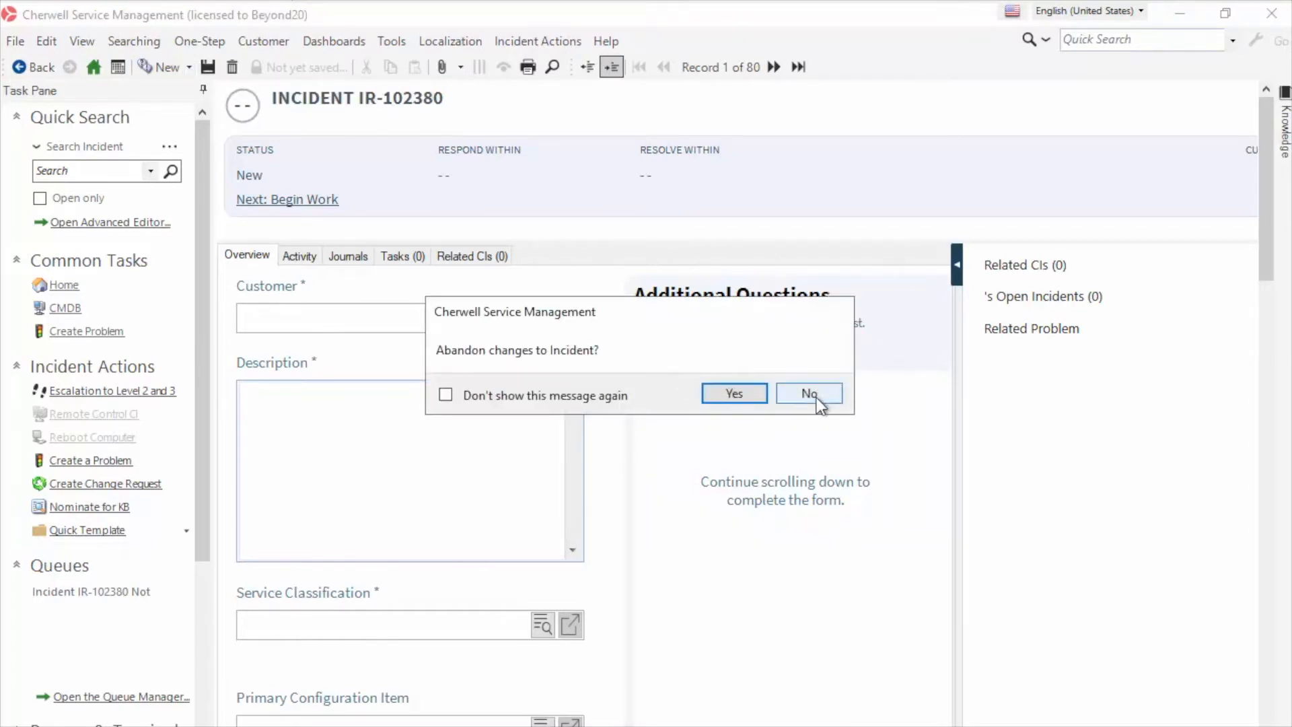
click(739, 400)
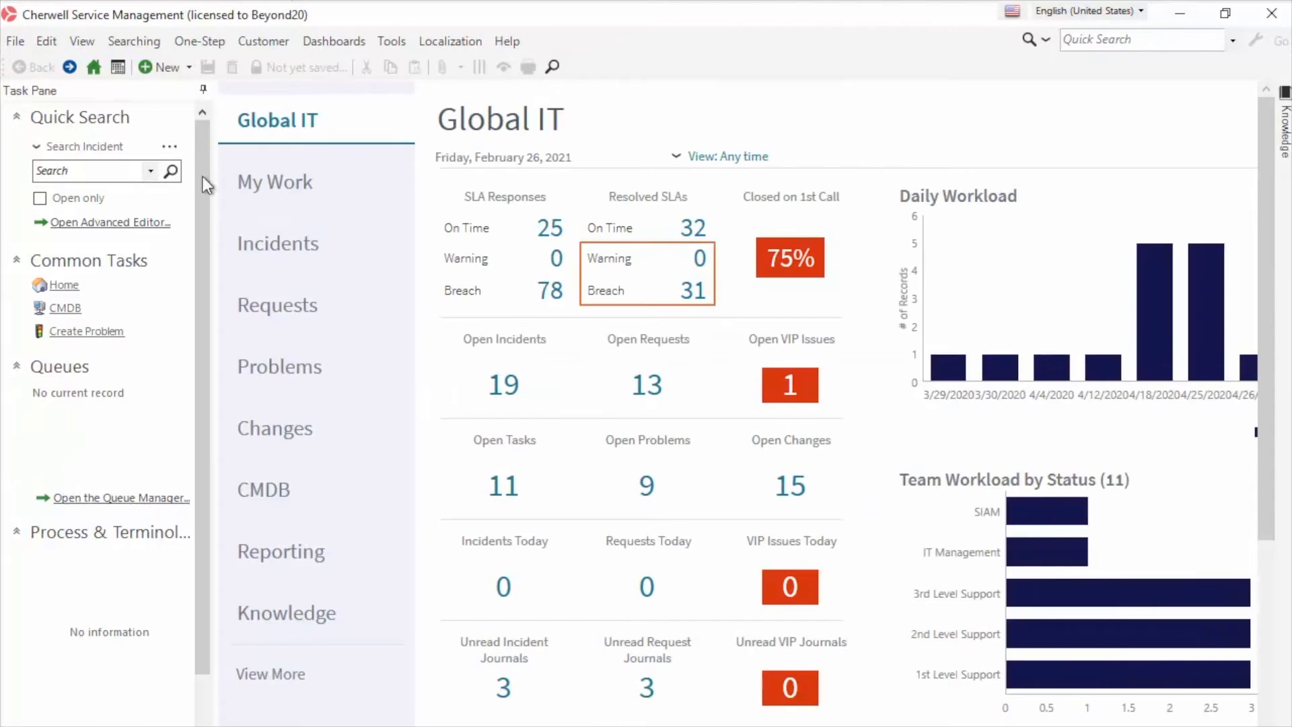
List all incidents again and browse the results
click(171, 172)
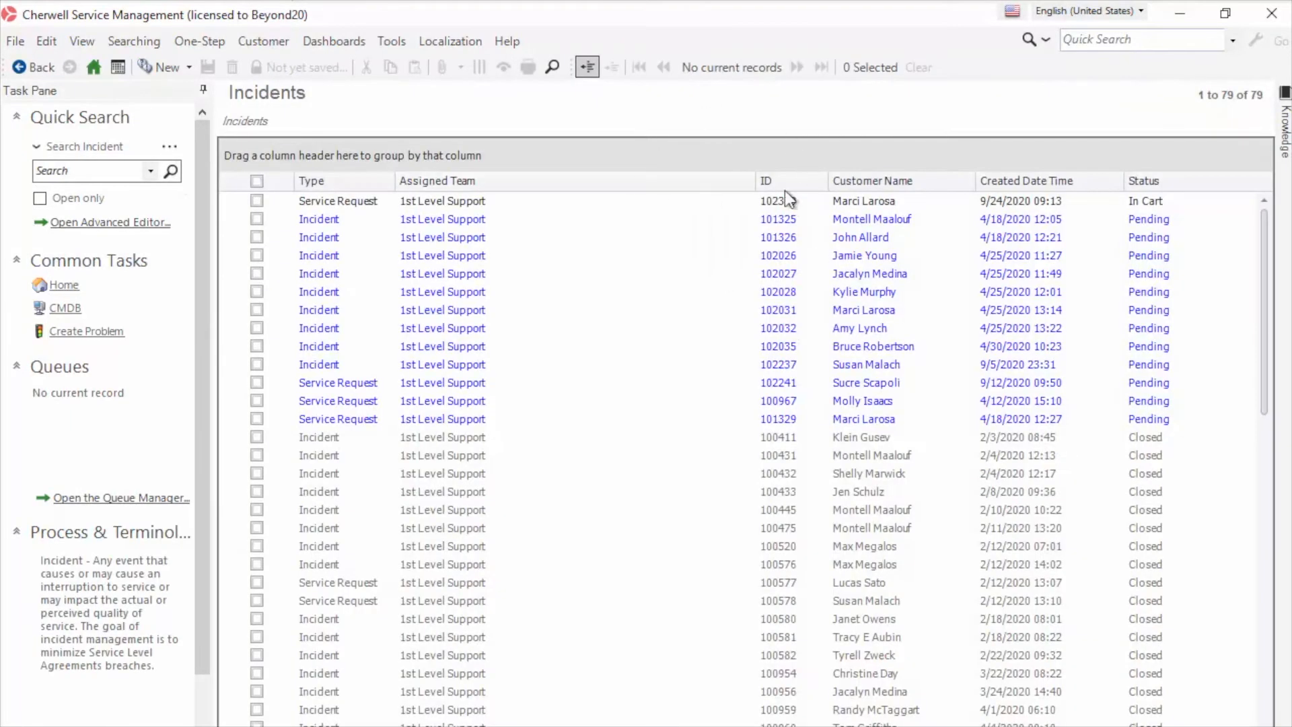
scroll(781, 423, down, 15)
scroll(780, 423, up, 13)
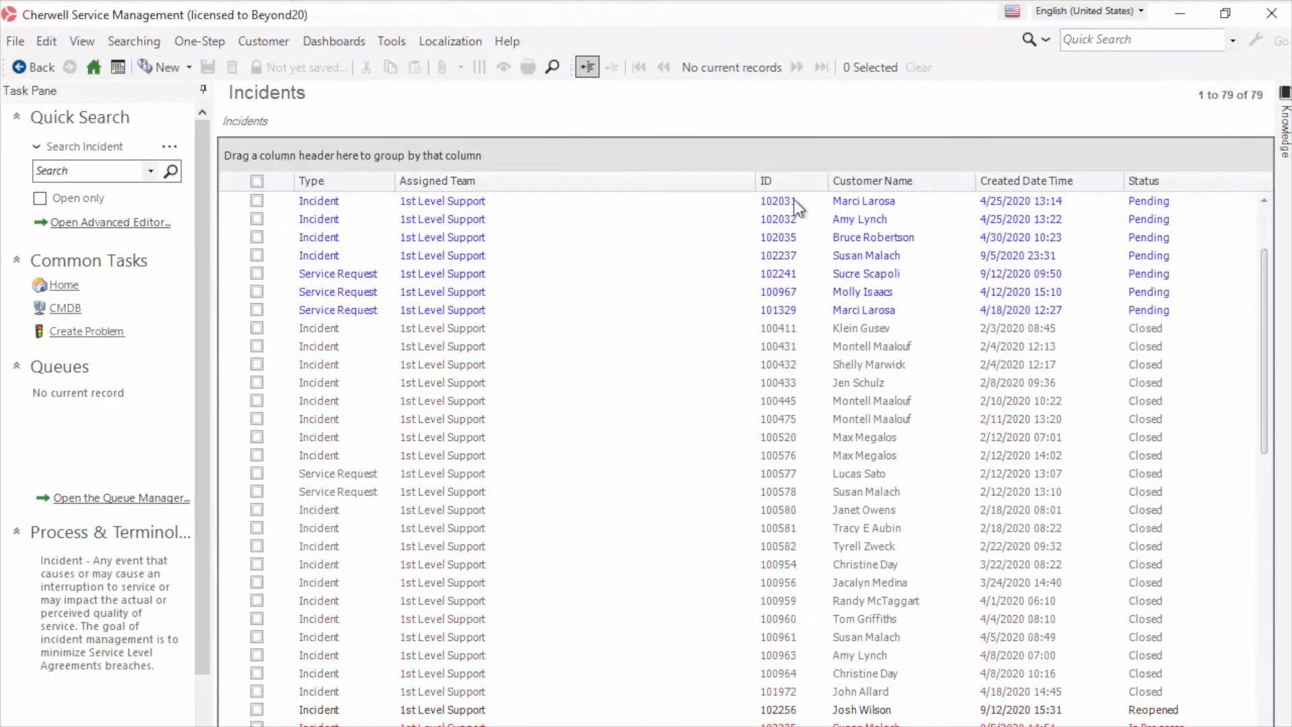
scroll(801, 229, up, 2)
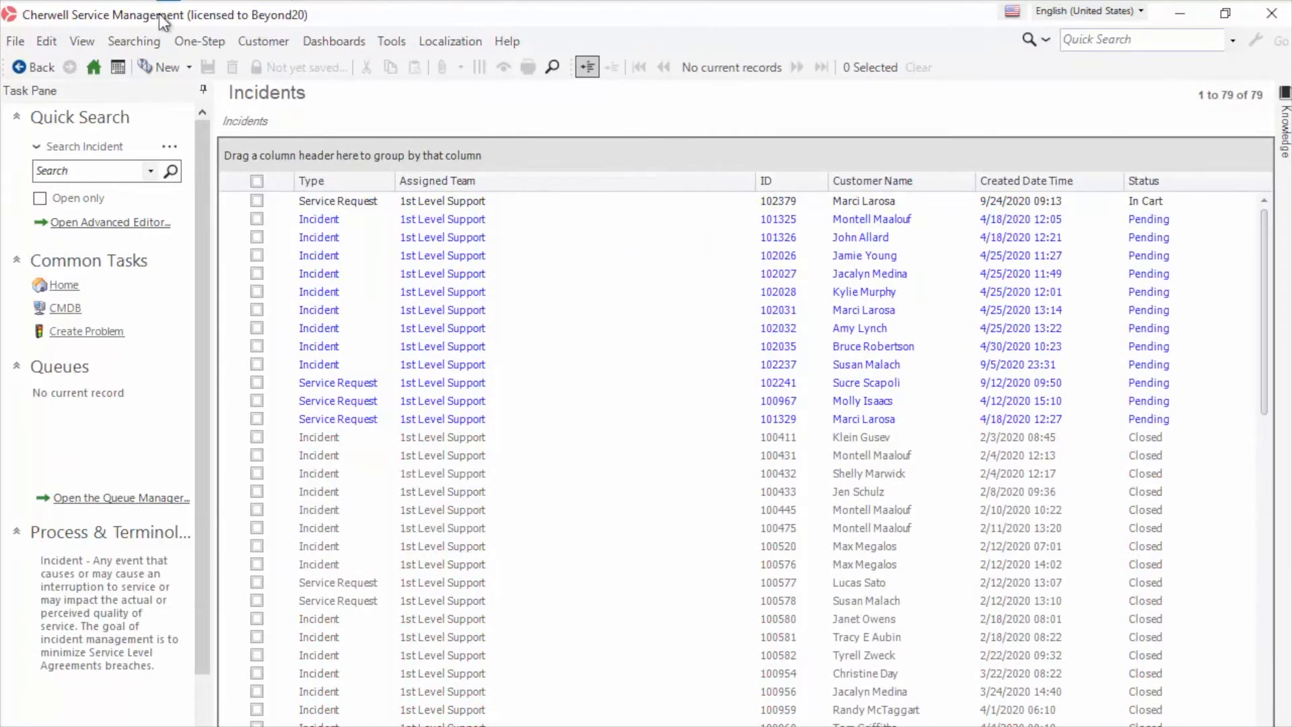
Create a new user-level Incident One-Step named 'Update Incident ID' in the One-Step Action Manager
click(198, 42)
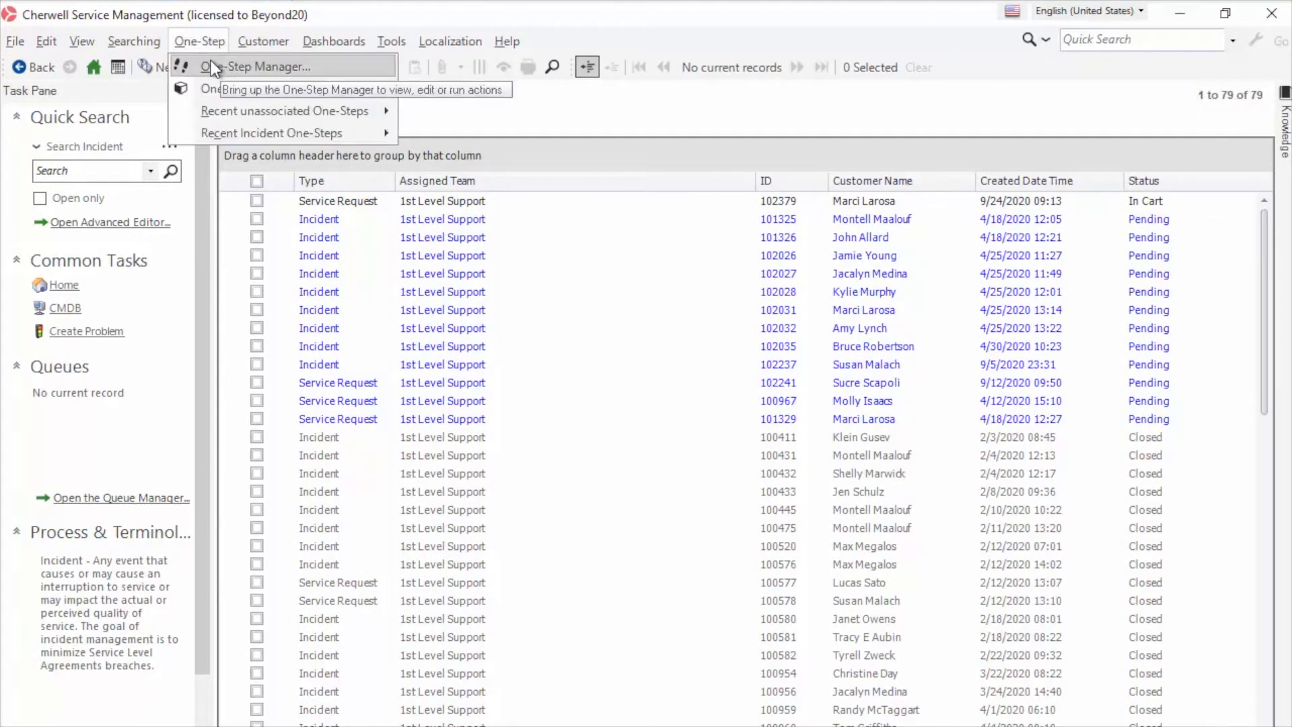
click(214, 67)
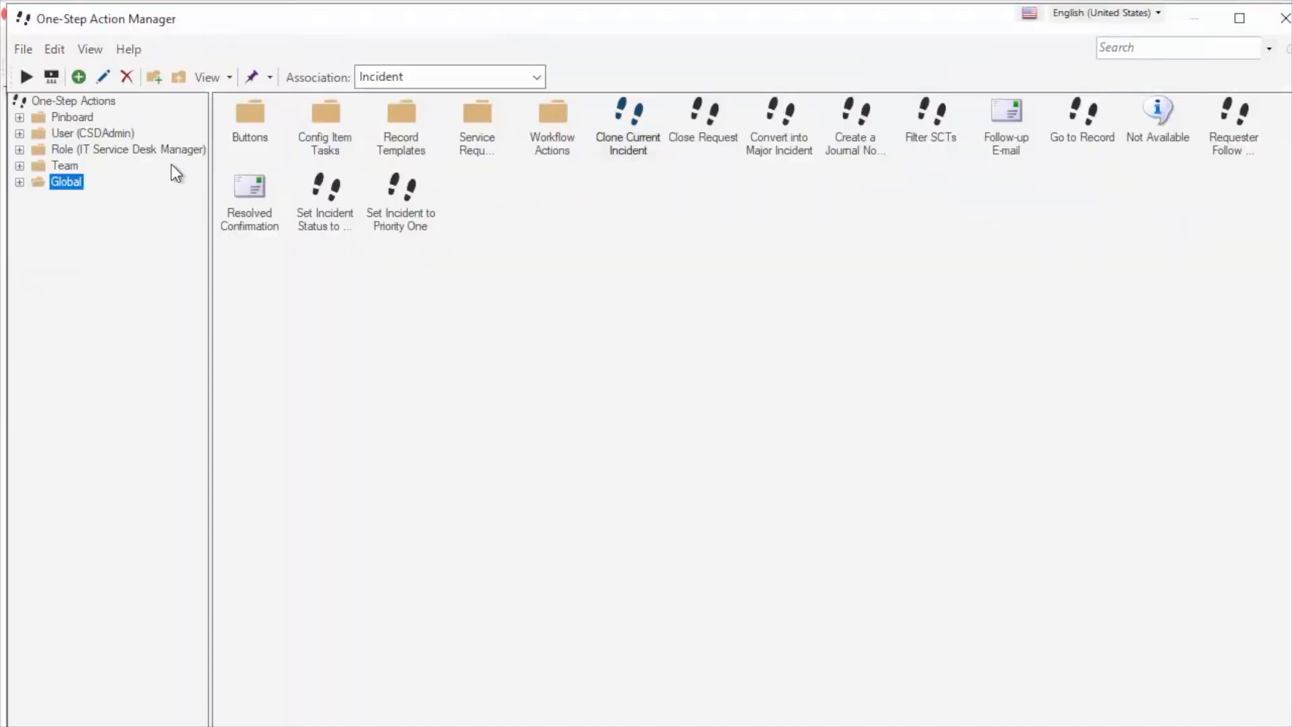
click(101, 133)
right_click(490, 273)
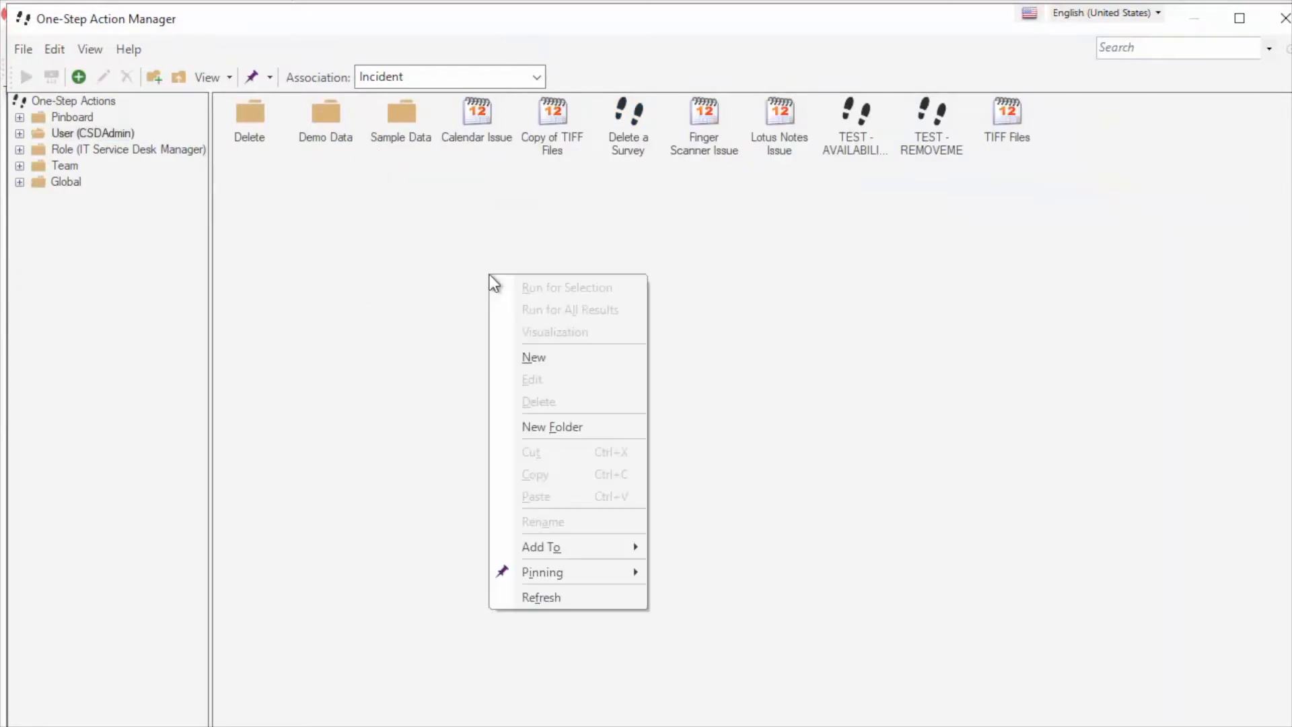
click(540, 362)
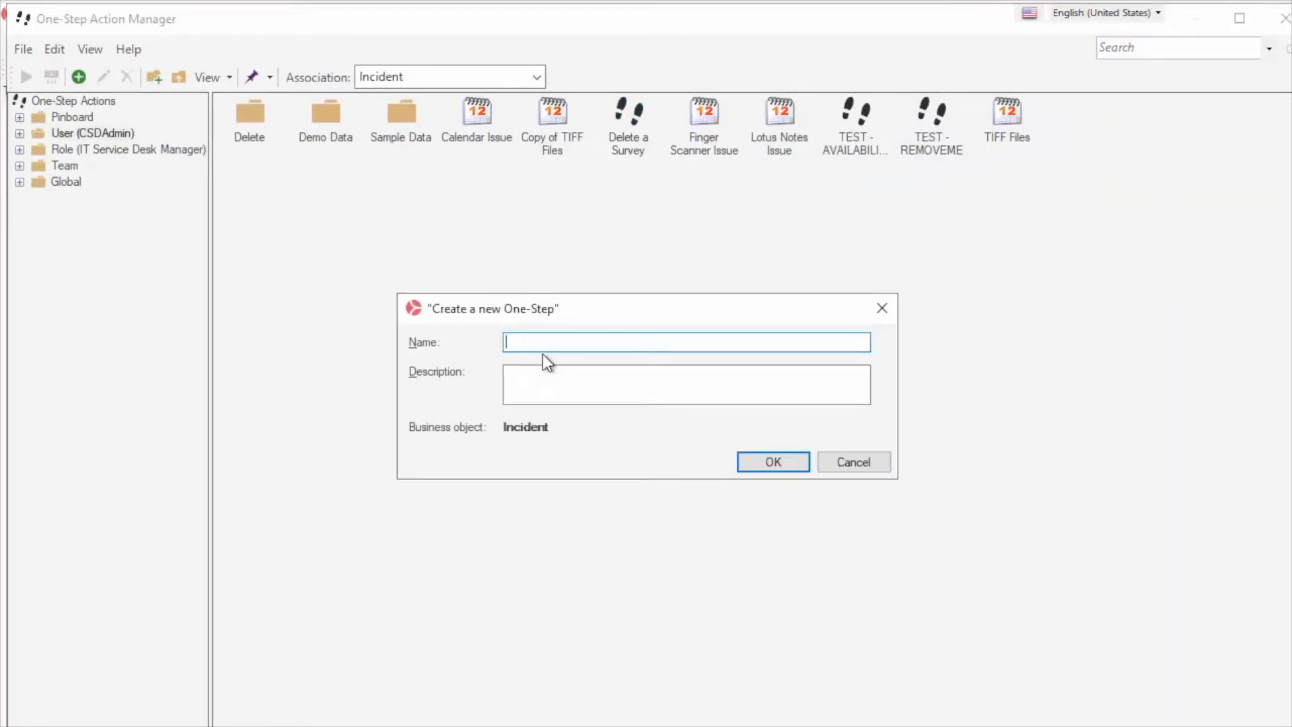
text(Update Incident ID)
key(Return)
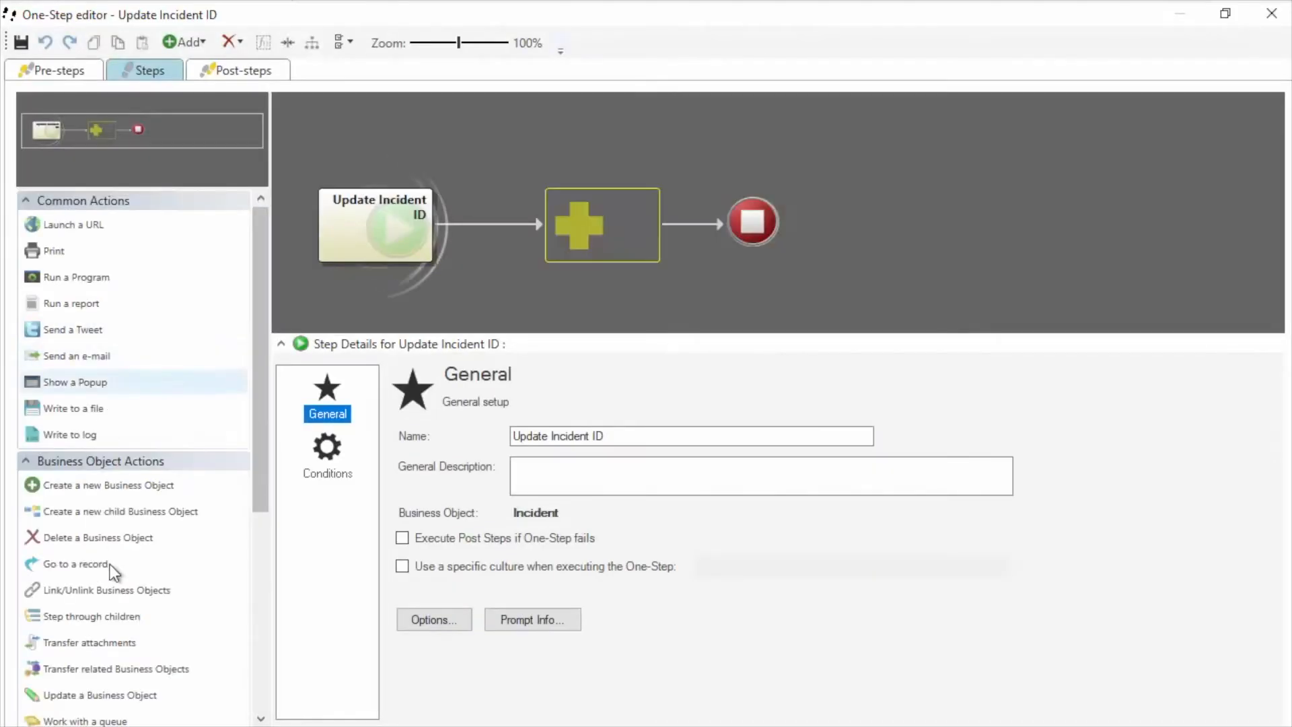
Add an Update a Business Object step that saves the incident and sets Incident ID to template IR-
drag(534, 365, 595, 241)
click(402, 461)
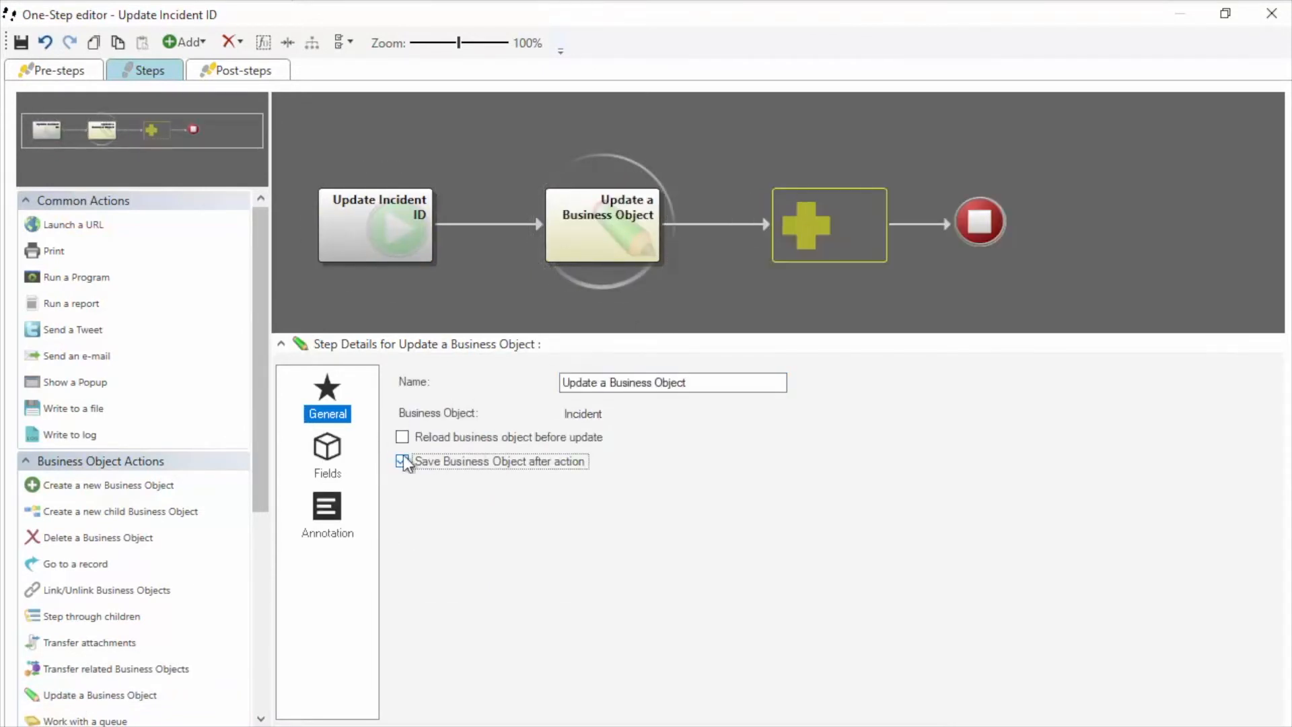
click(328, 449)
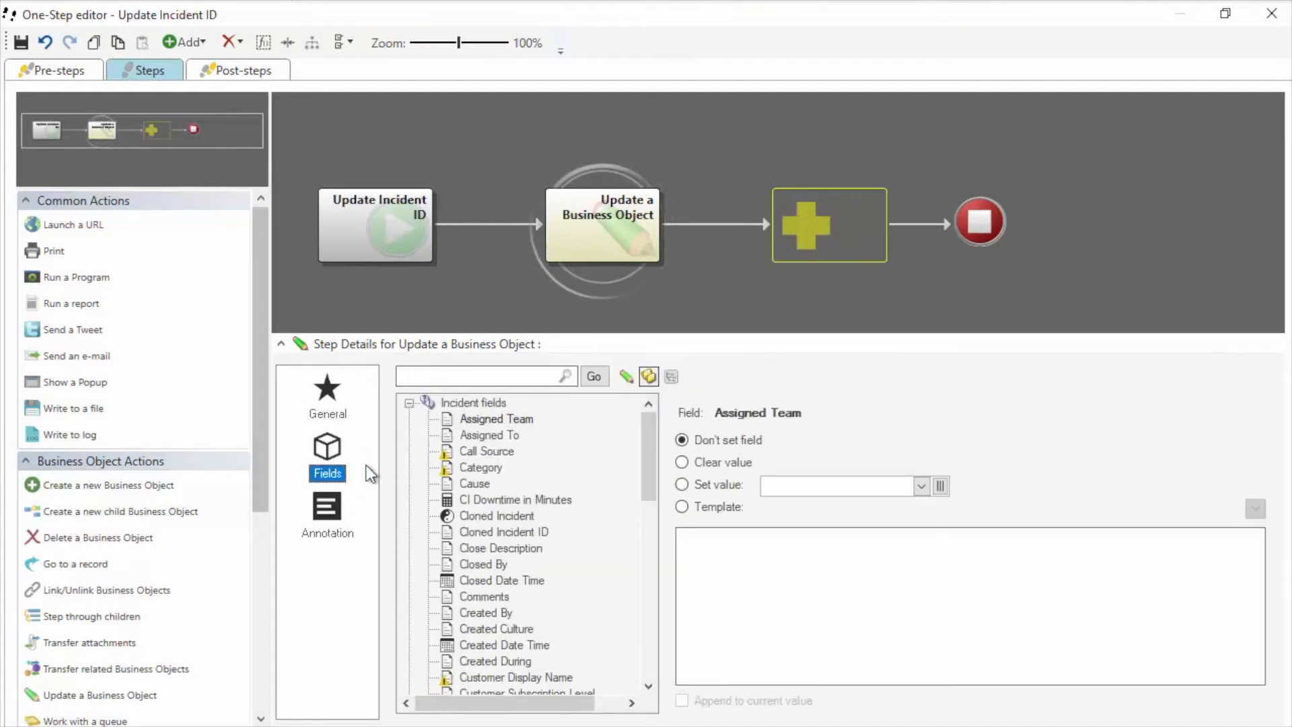
scroll(644, 455, down, 3)
scroll(639, 513, down, 1)
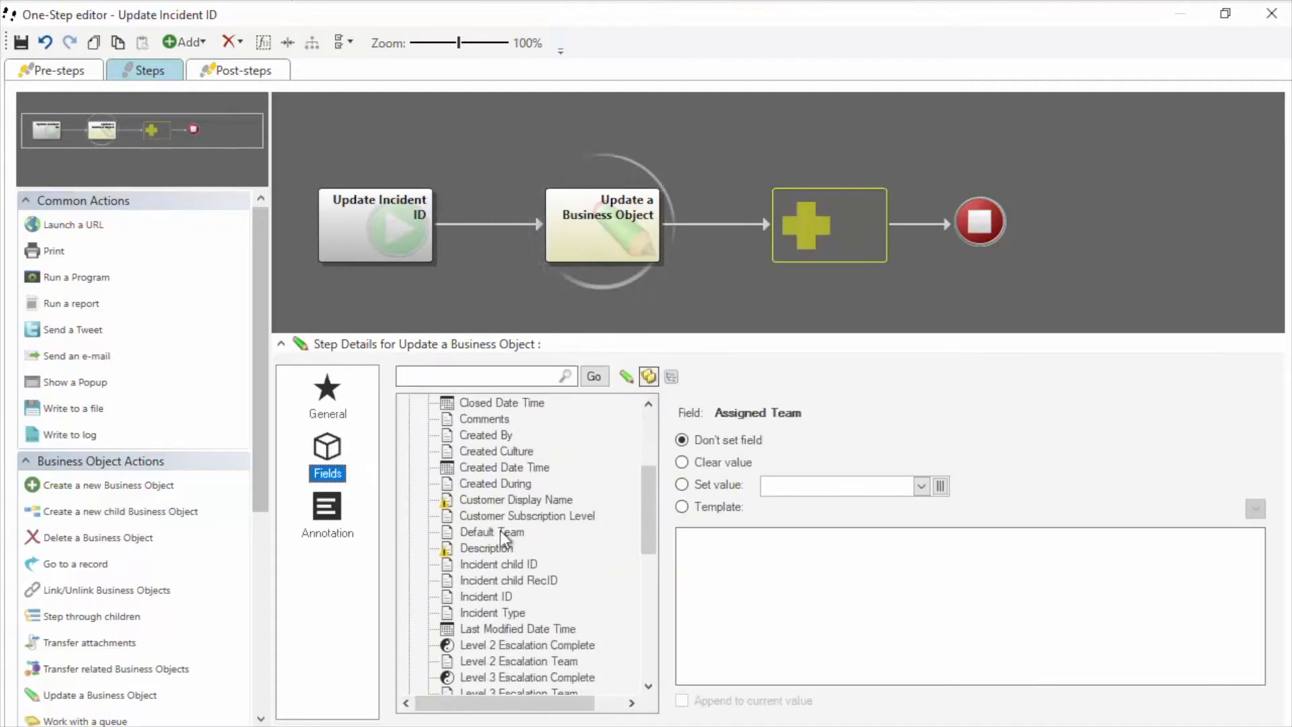
click(486, 596)
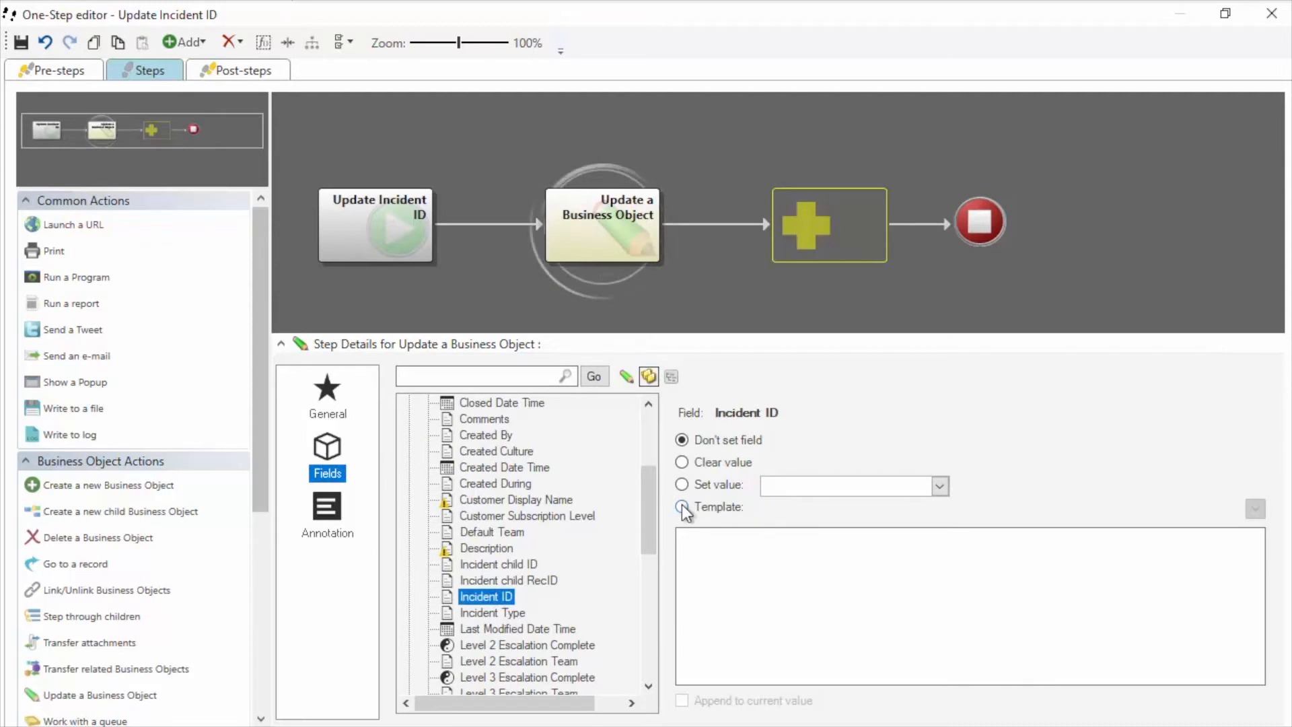
click(688, 505)
click(715, 537)
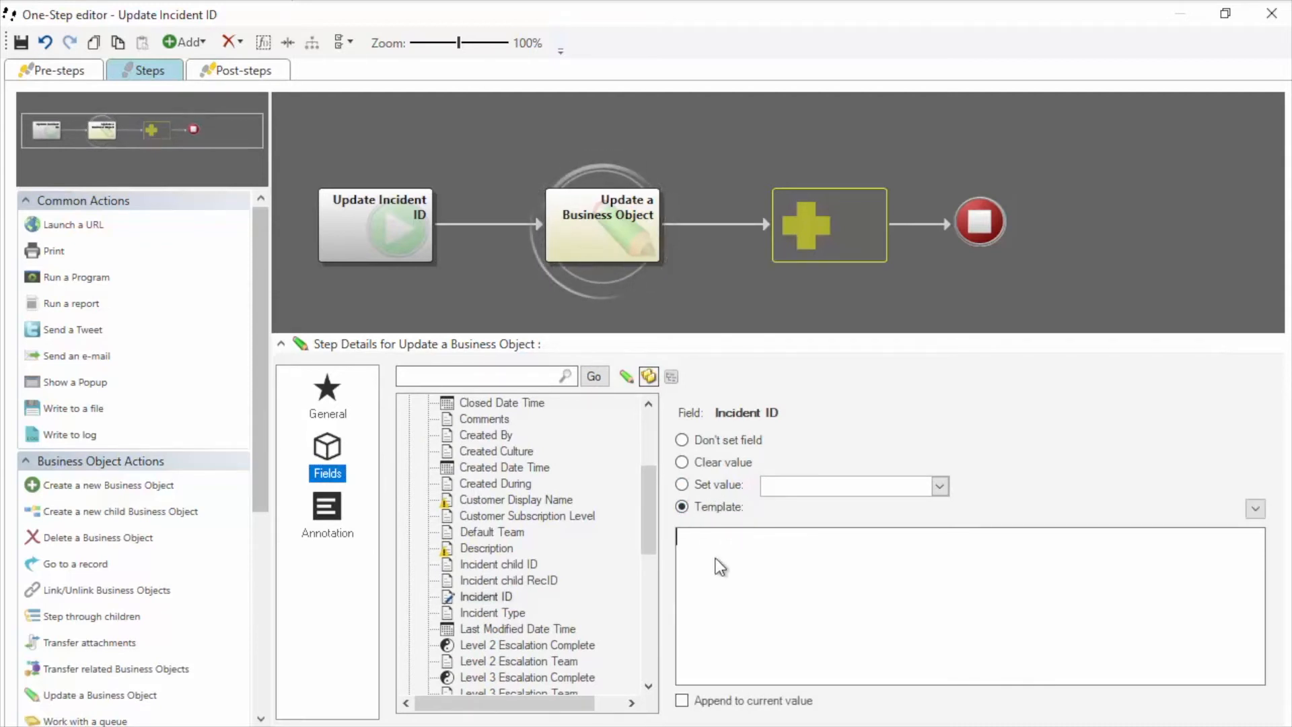
text(IR0)
key(BackSpace)
text(-)
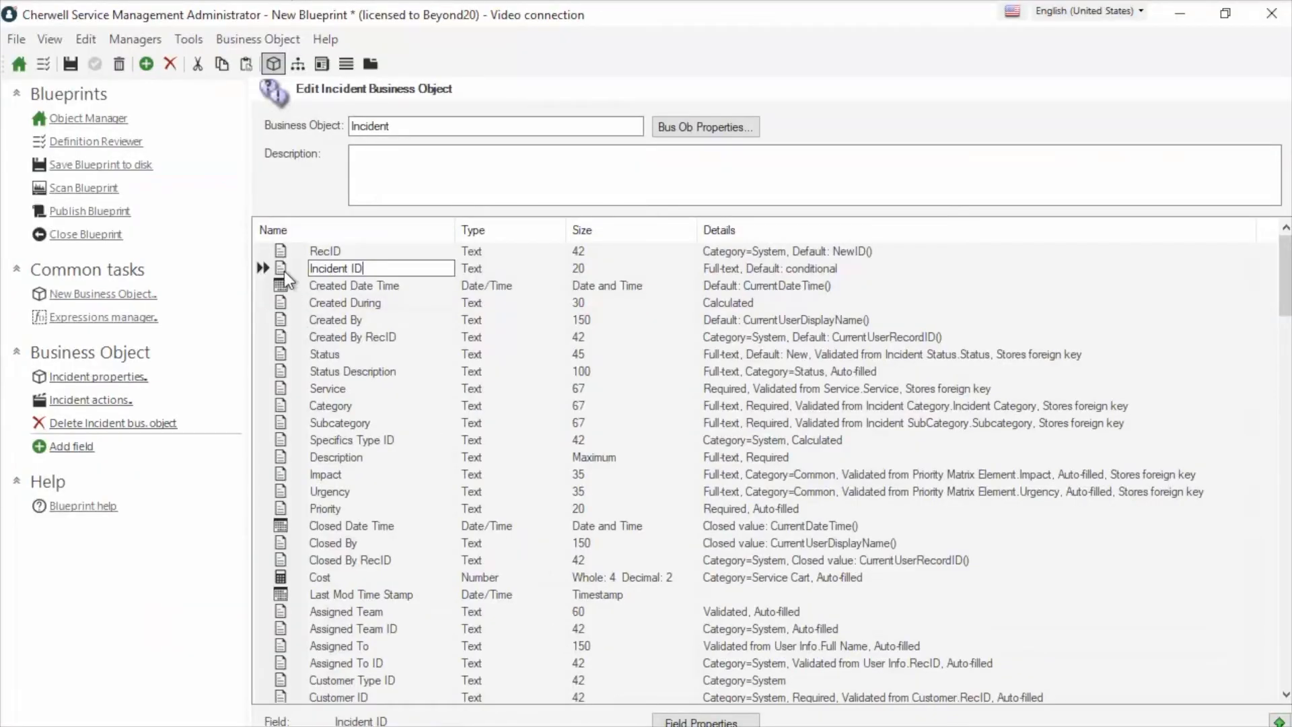
Review the Incident ID field's IR-[IncidentID] default expression, then bring the One-Step editor back
double_click(284, 272)
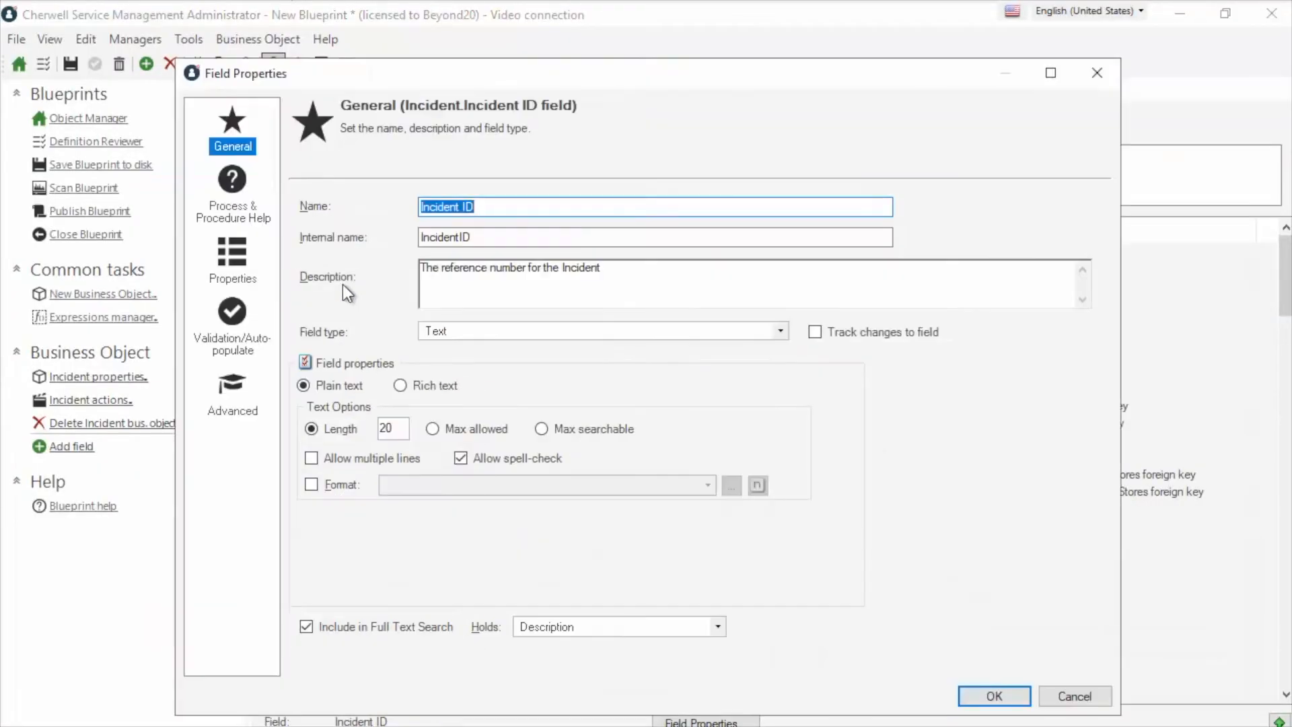
click(237, 268)
click(302, 256)
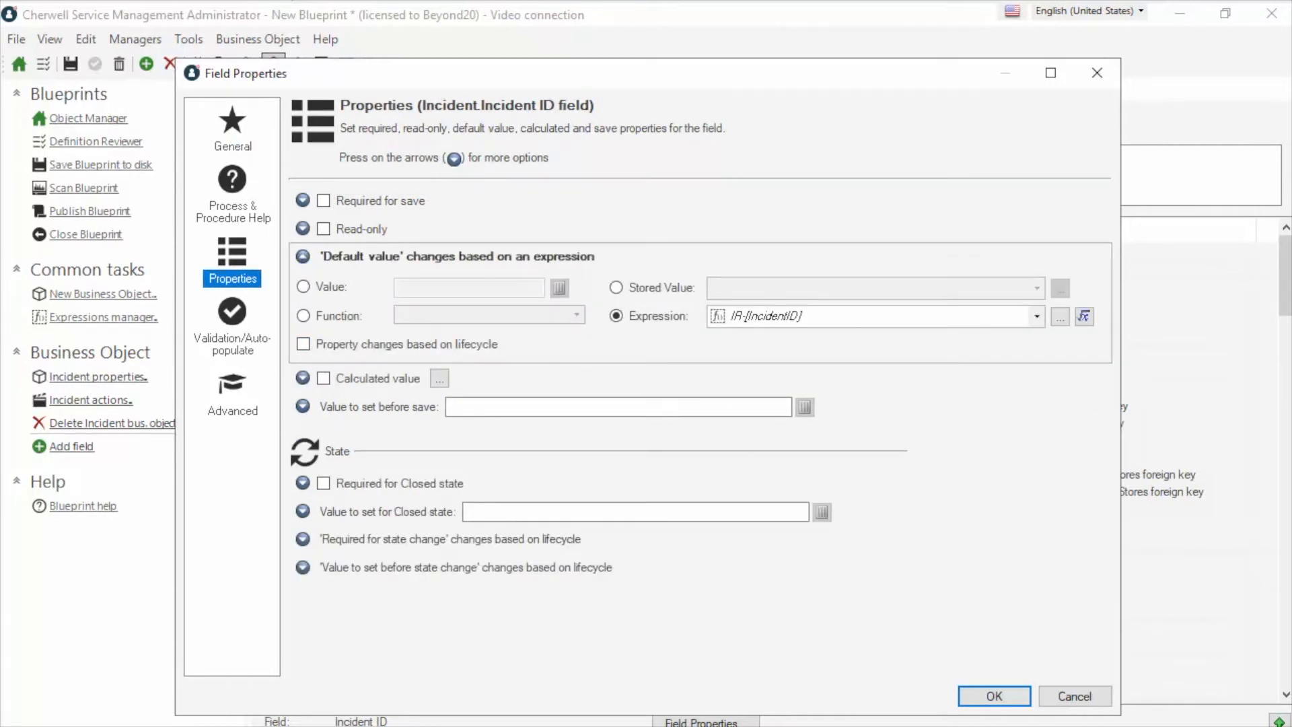
click(668, 726)
click(748, 693)
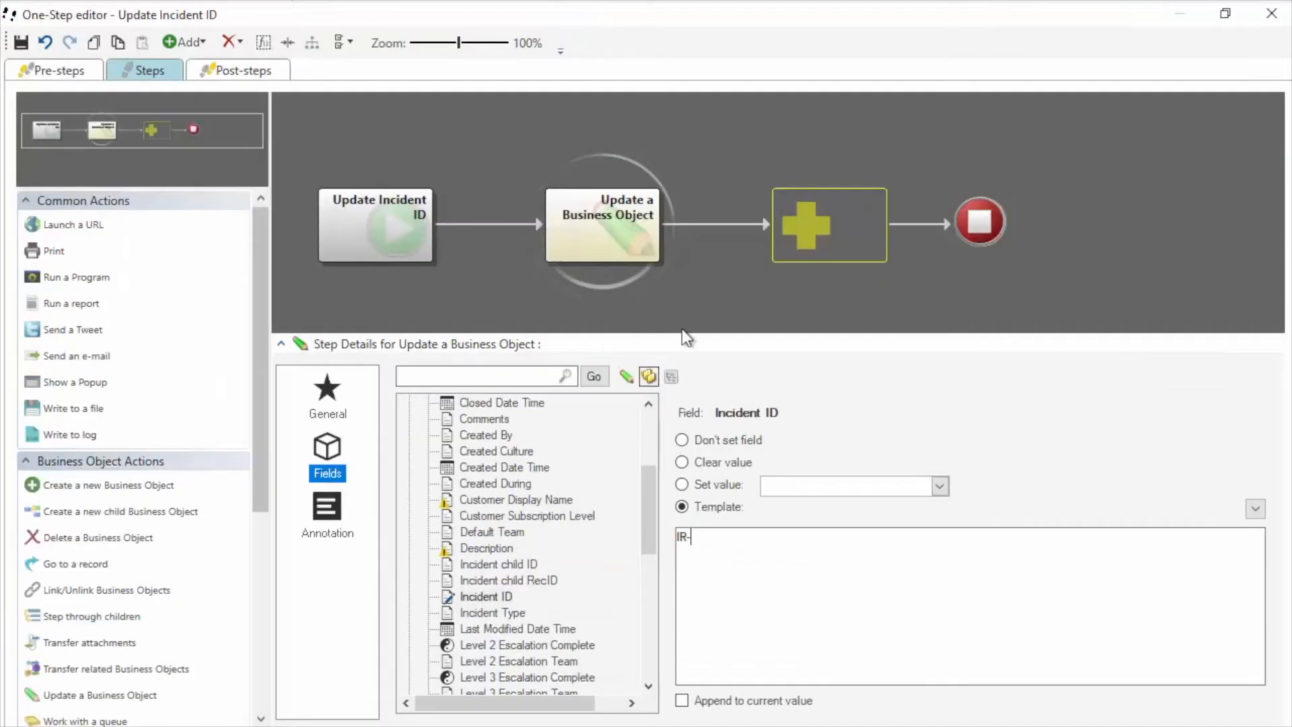
Insert the Incident ID field after IR- in the template, leaving Update Incident ID listed among One-Steps
right_click(737, 536)
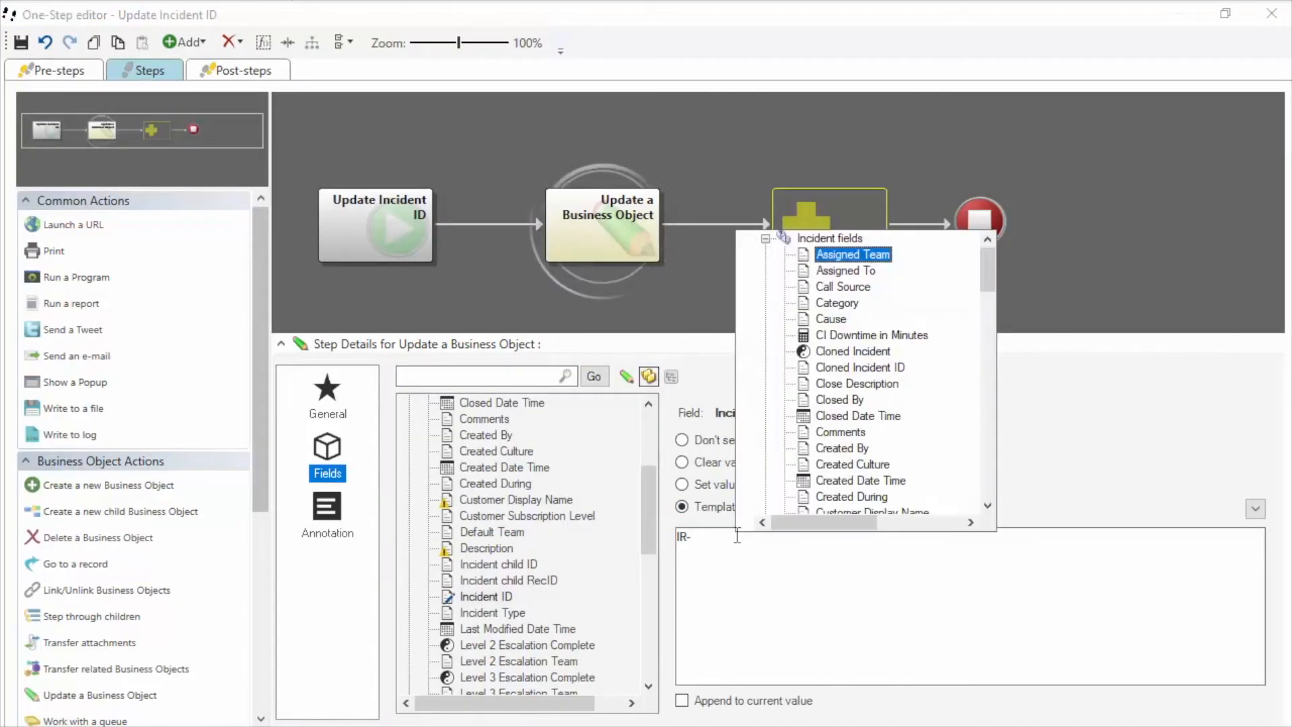
scroll(859, 311, down, 2)
scroll(858, 311, down, 2)
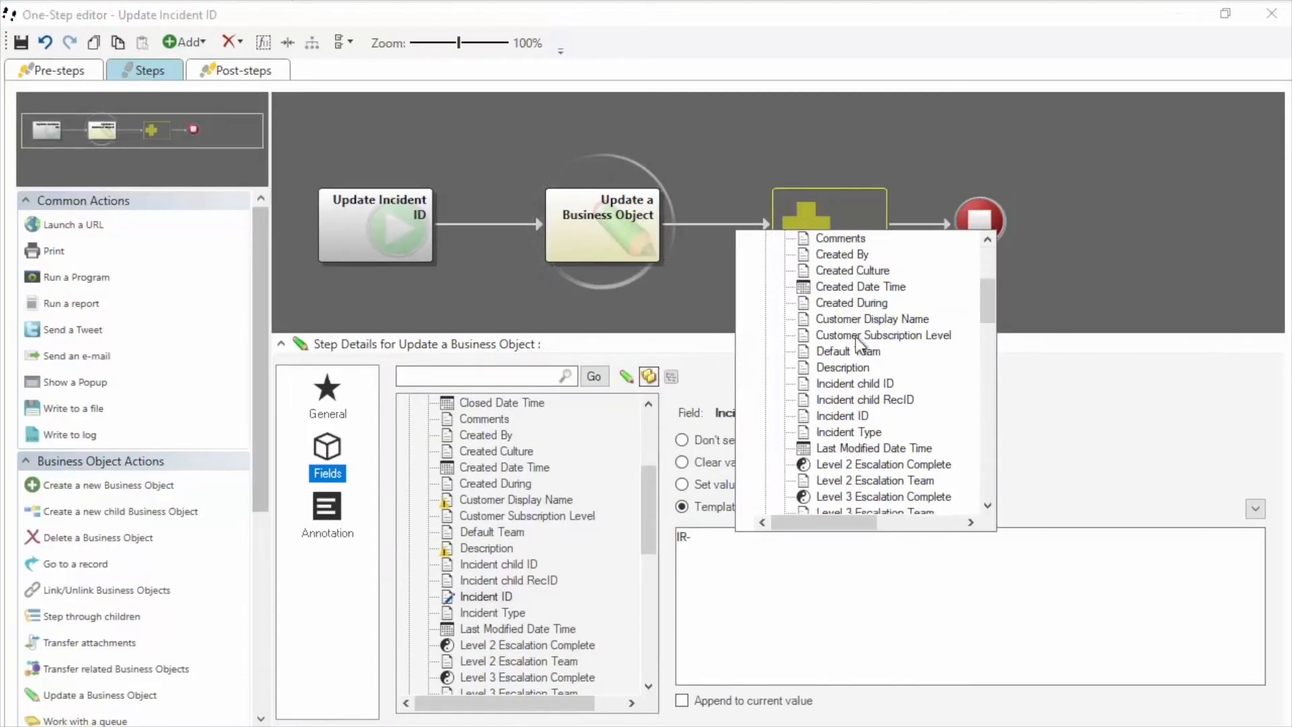
click(807, 418)
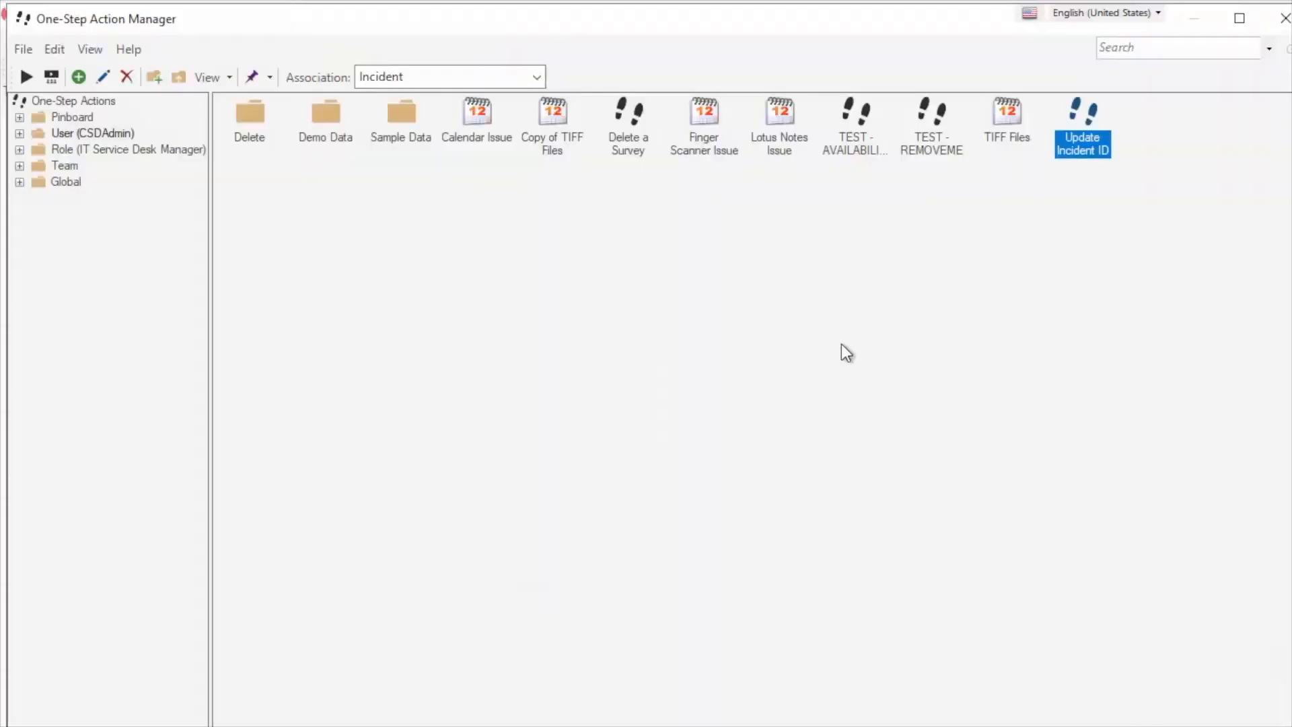
right_click(1105, 146)
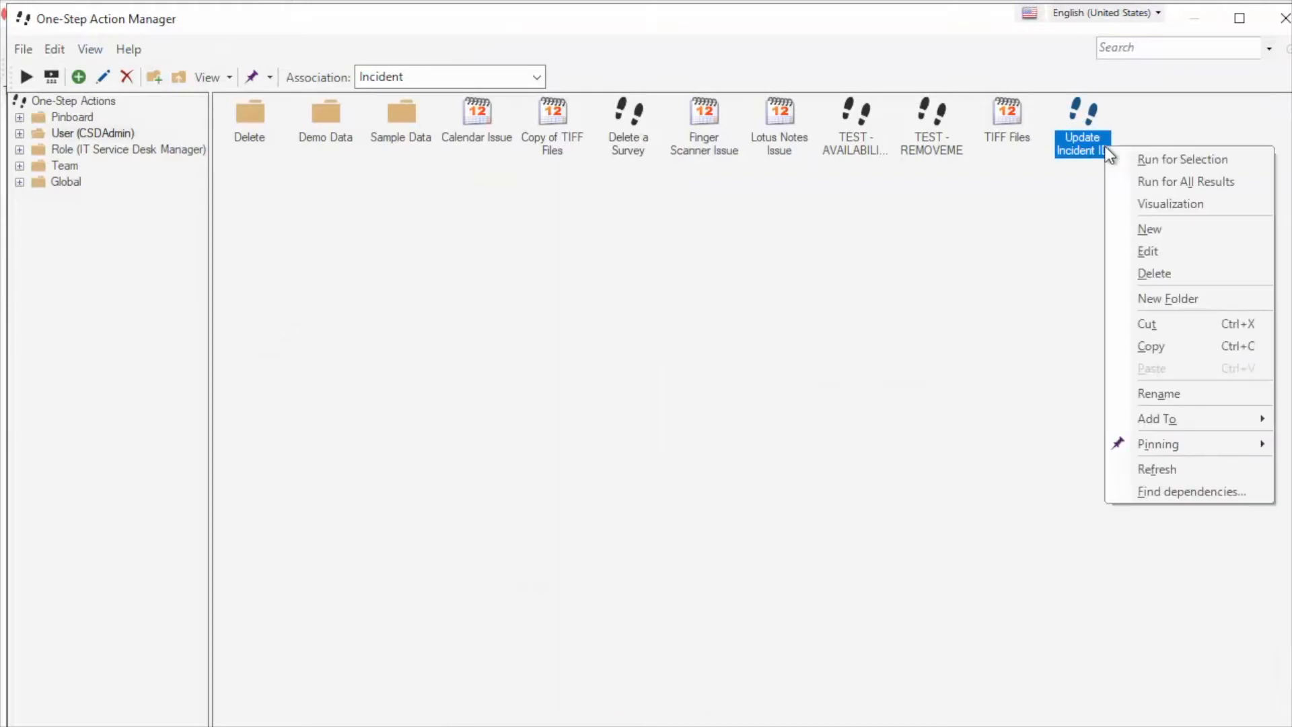
Run Update Incident ID for all incidents, refresh the list, and open a row, triggering the IR-102083 conversion error
click(1144, 181)
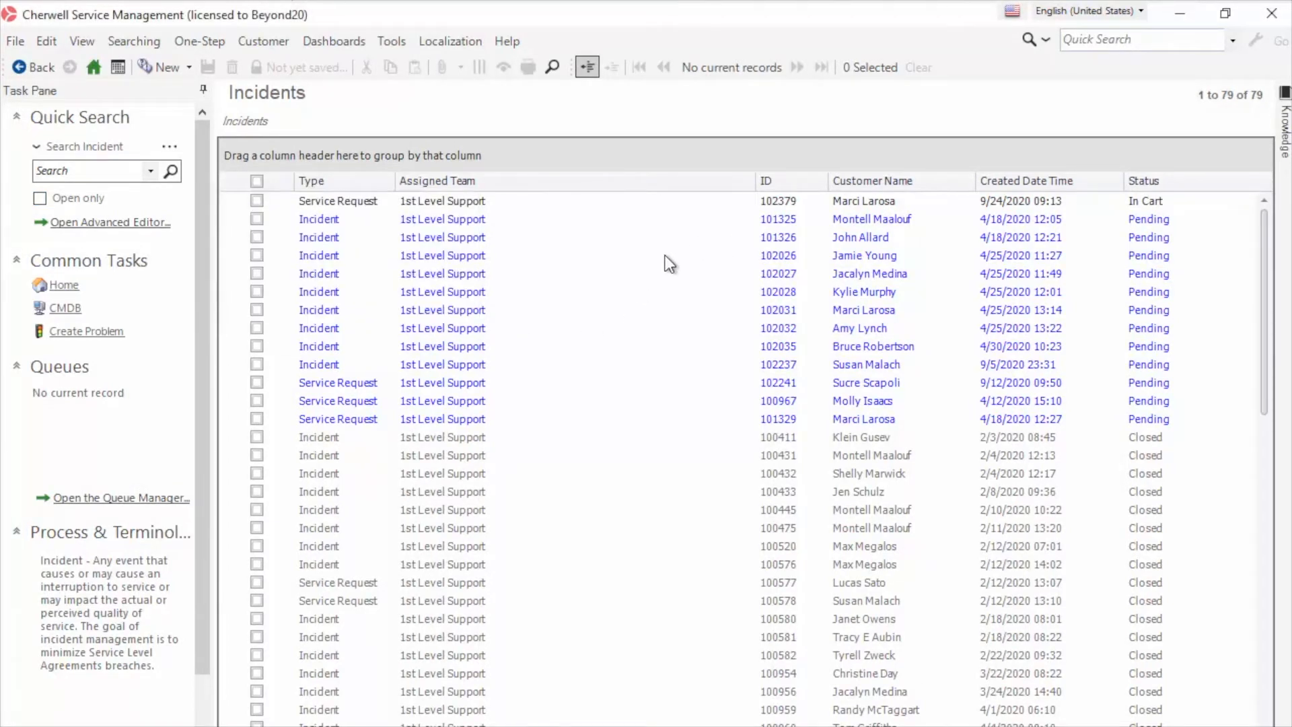
click(51, 45)
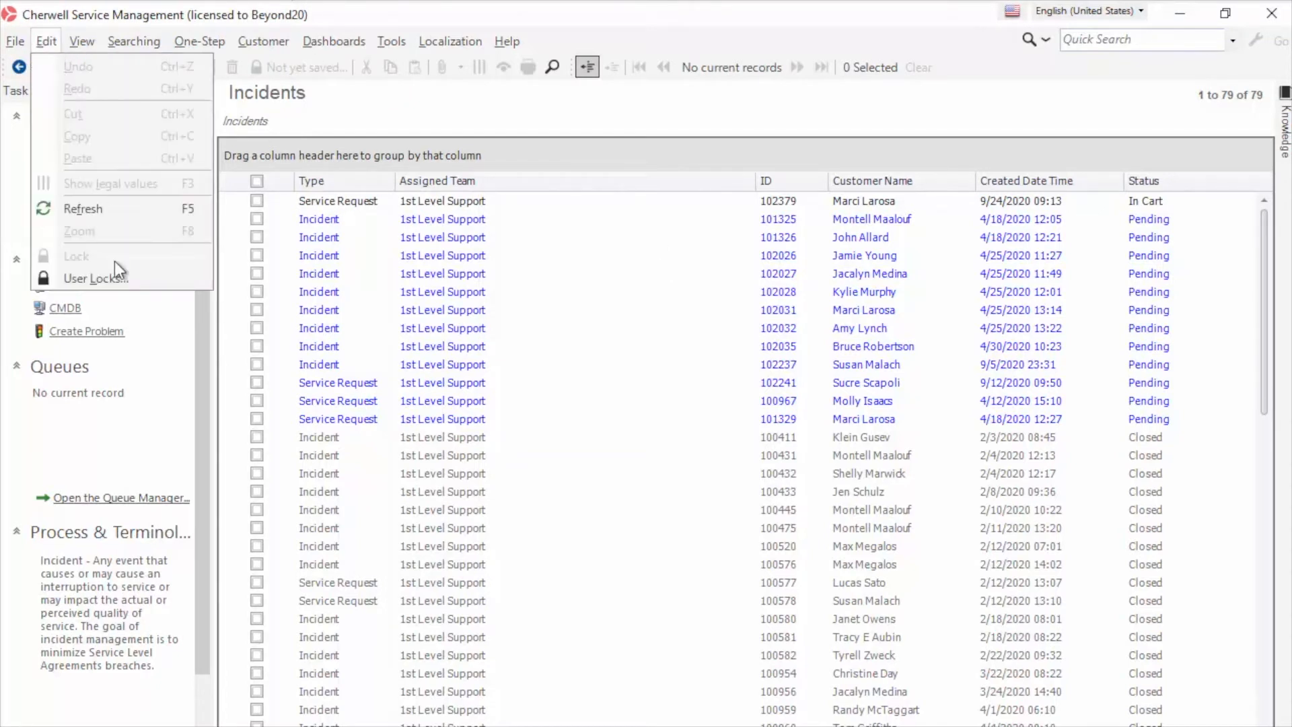
click(107, 210)
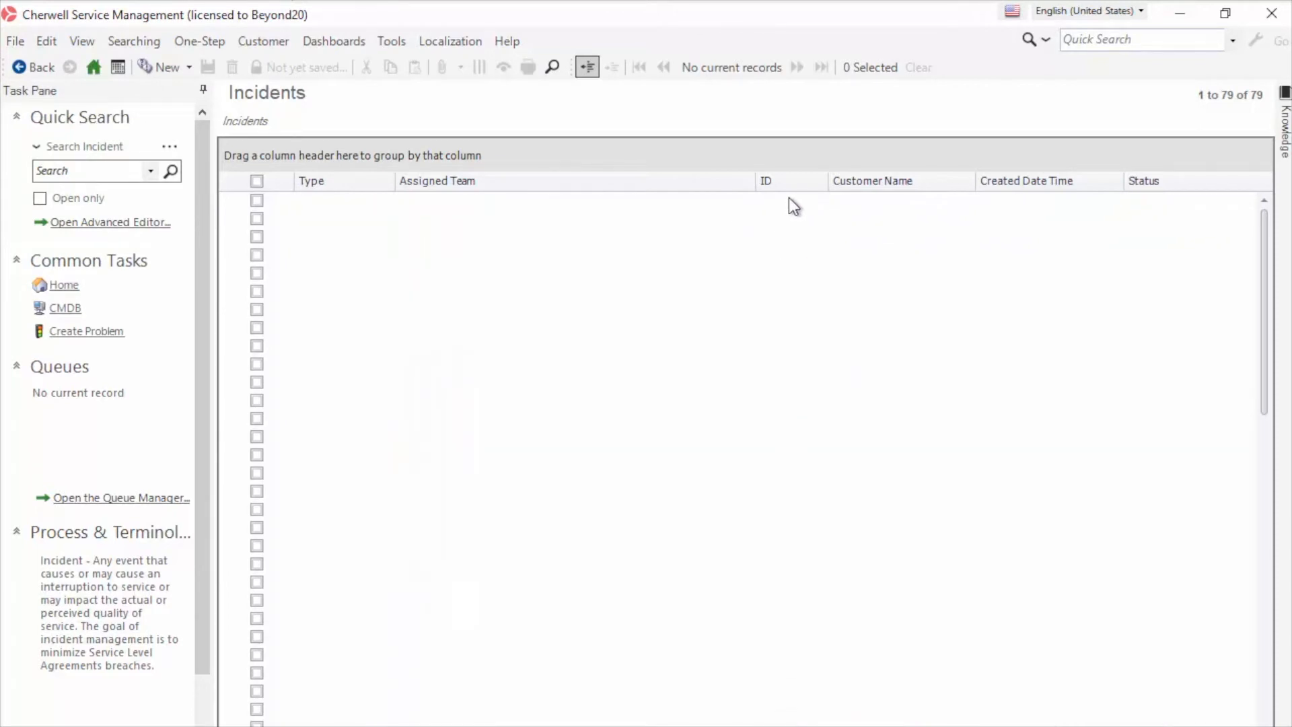
scroll(826, 350, down, 3)
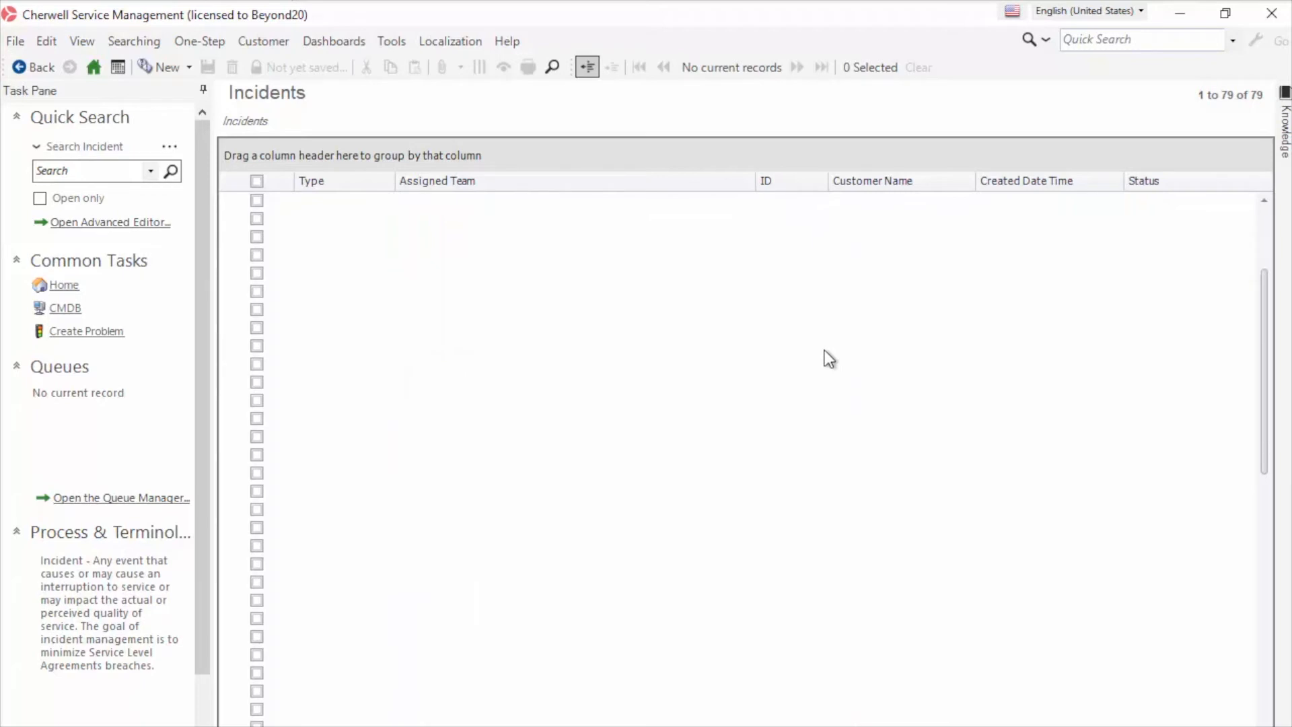
click(322, 235)
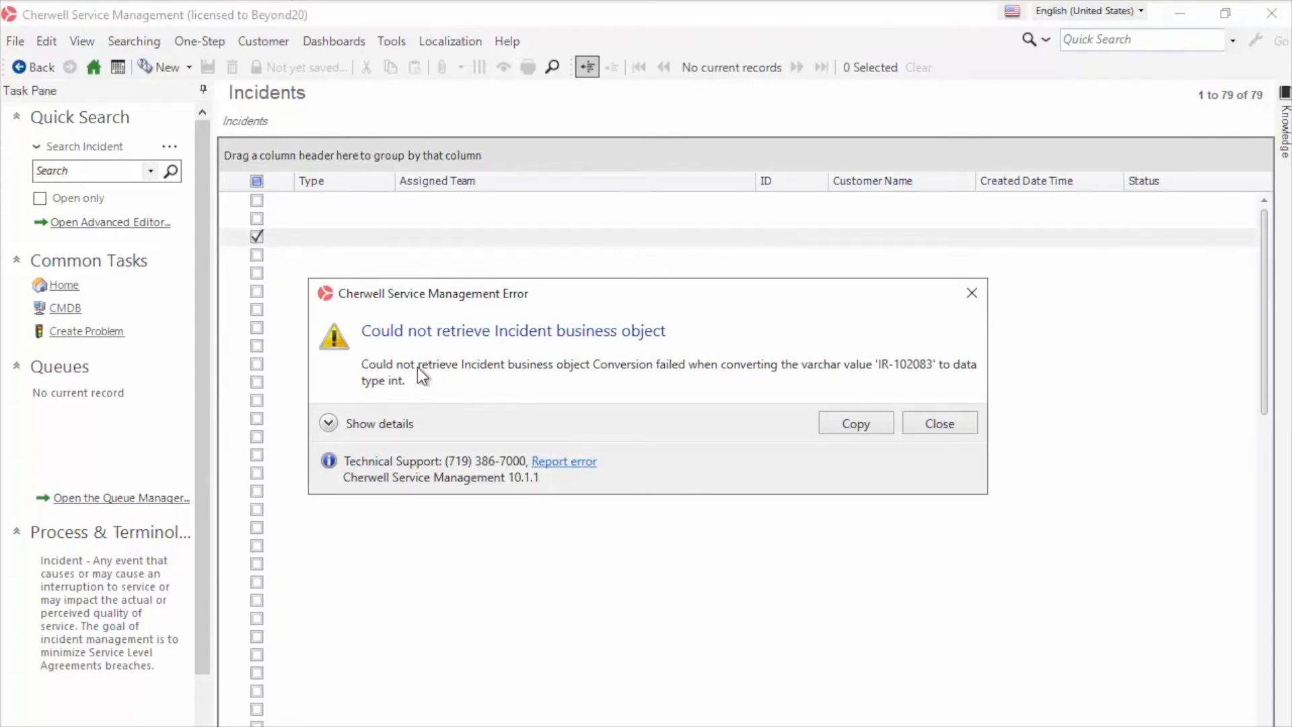
Close the error, search incidents again (failing on IR-100410), and return to the Administrator window
drag(437, 297, 494, 288)
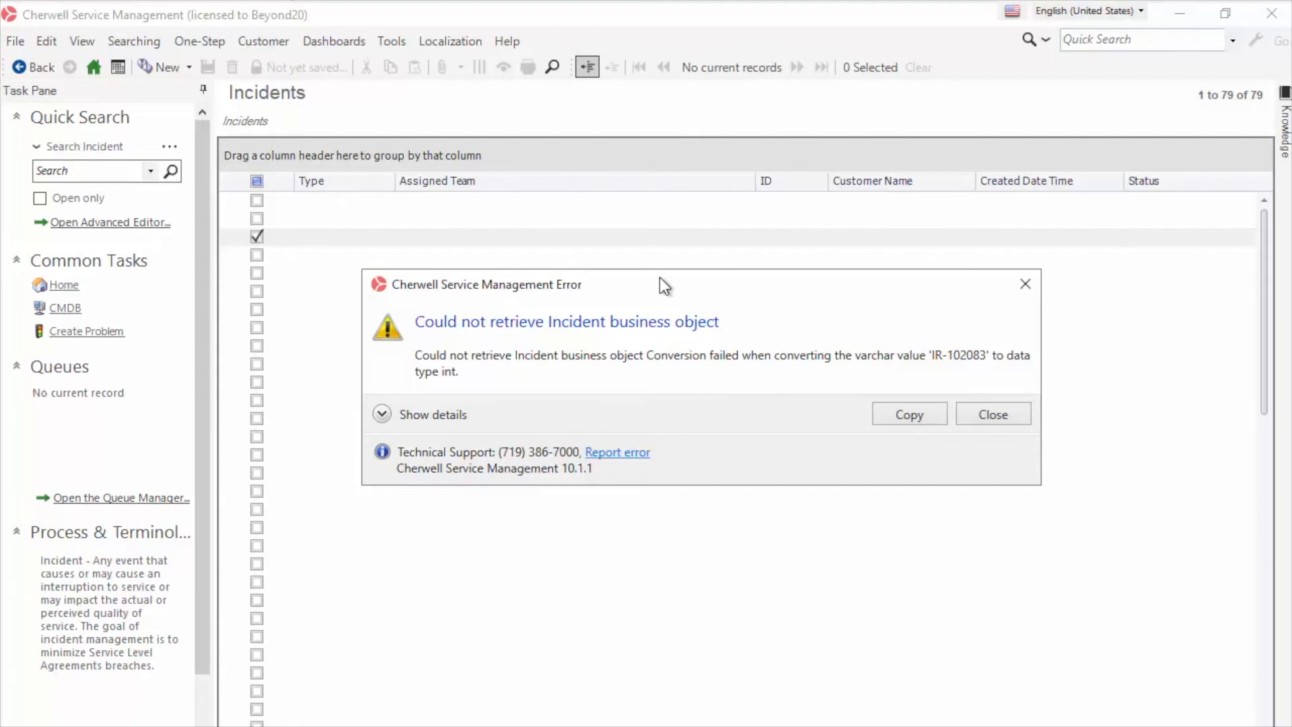
drag(659, 278, 725, 285)
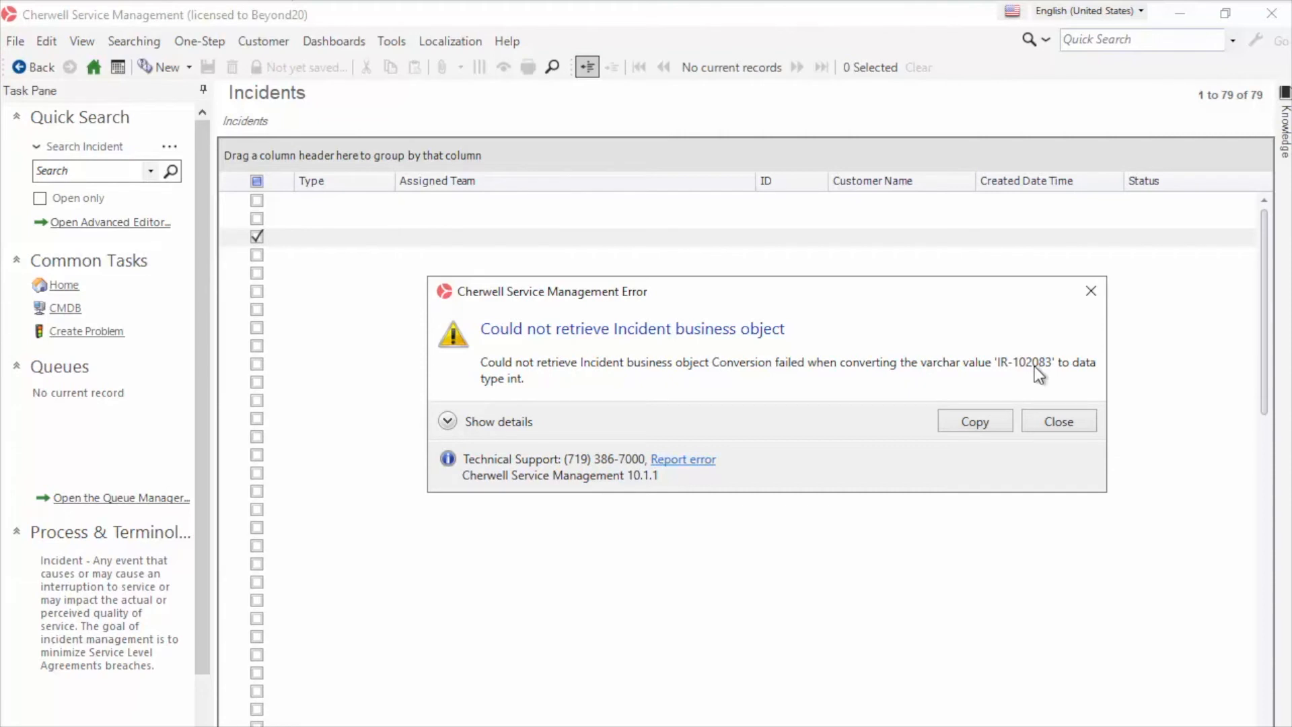
click(1073, 420)
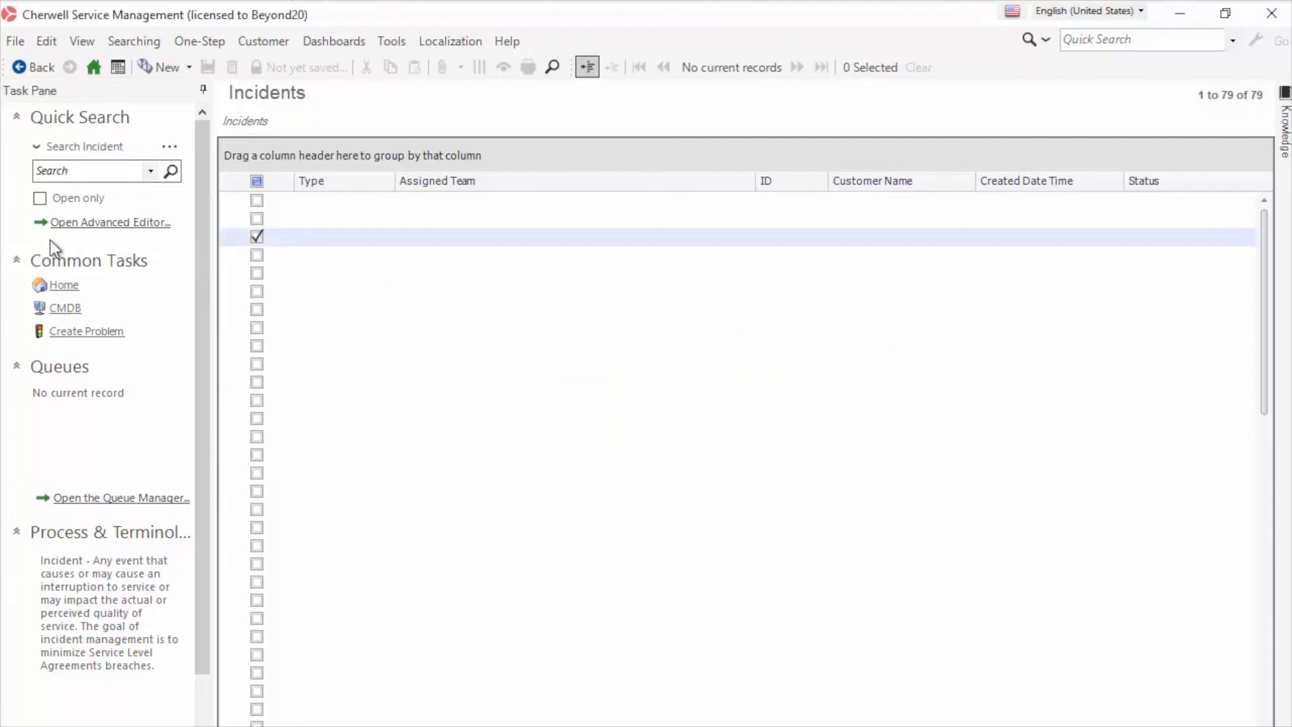
click(174, 173)
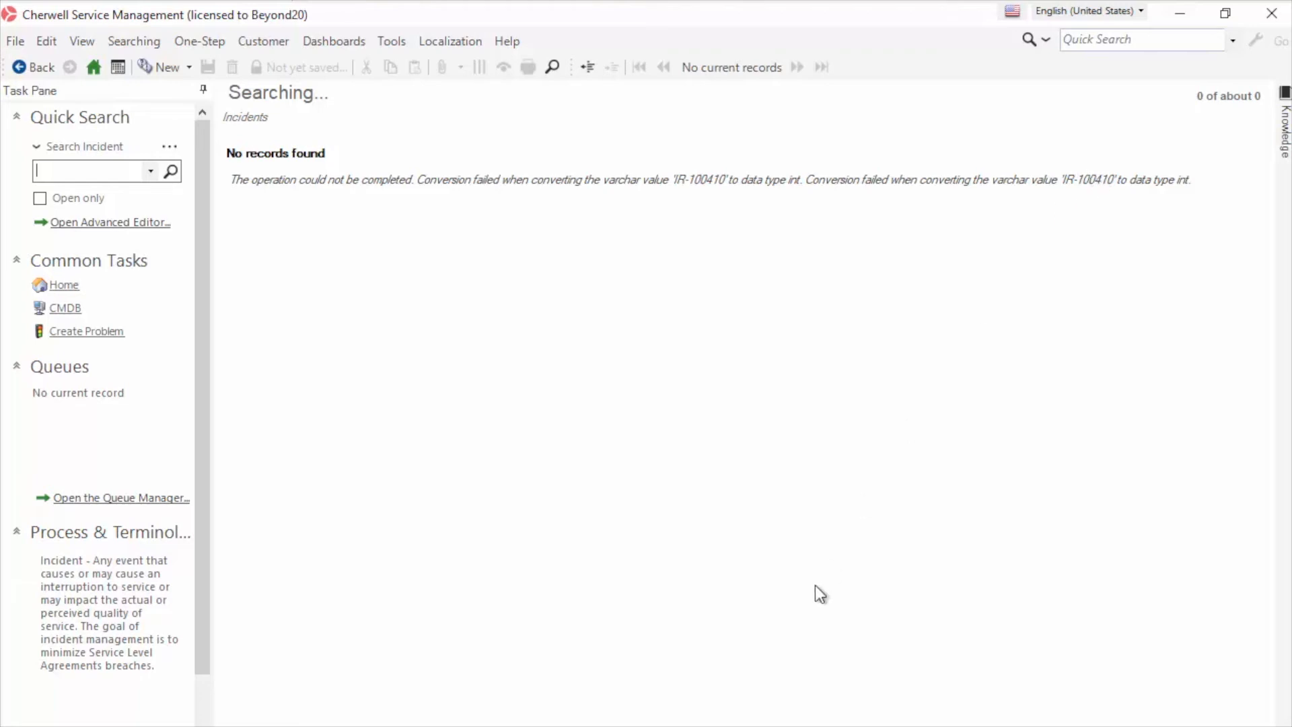
click(618, 726)
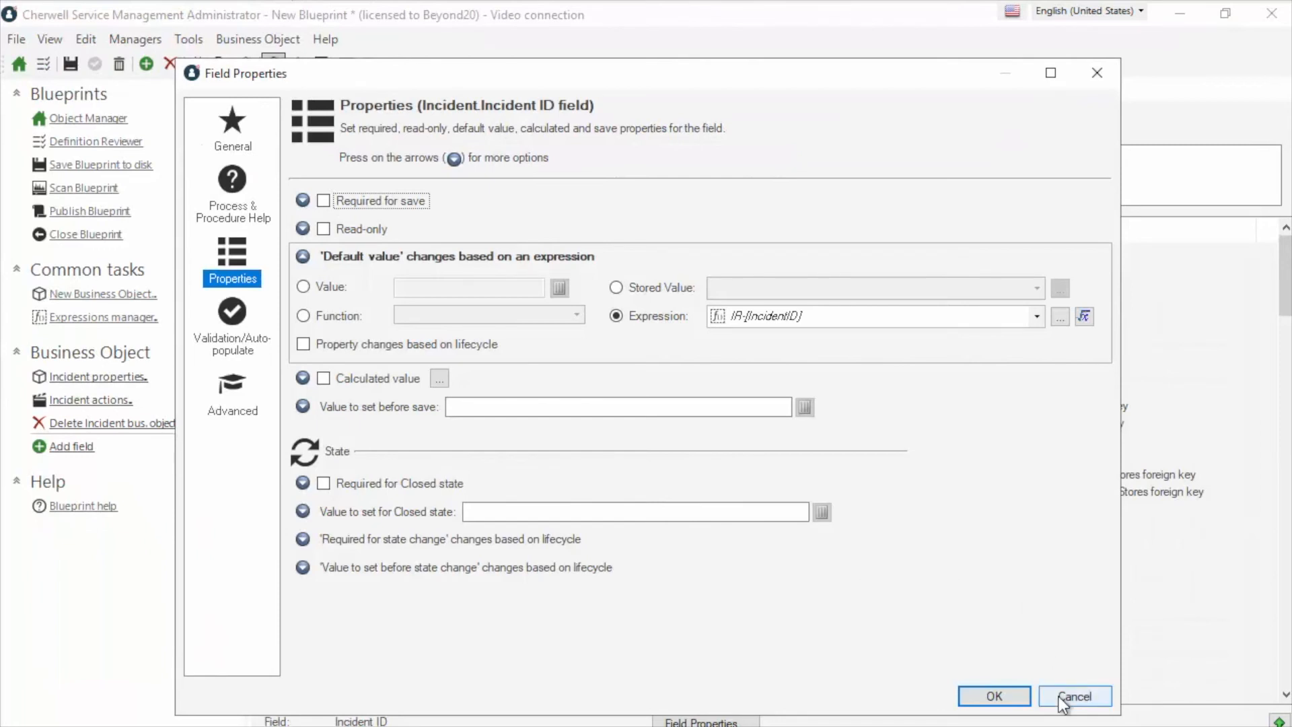
Reopen the Incident ID field's properties and show its Advanced database attributes
click(1059, 696)
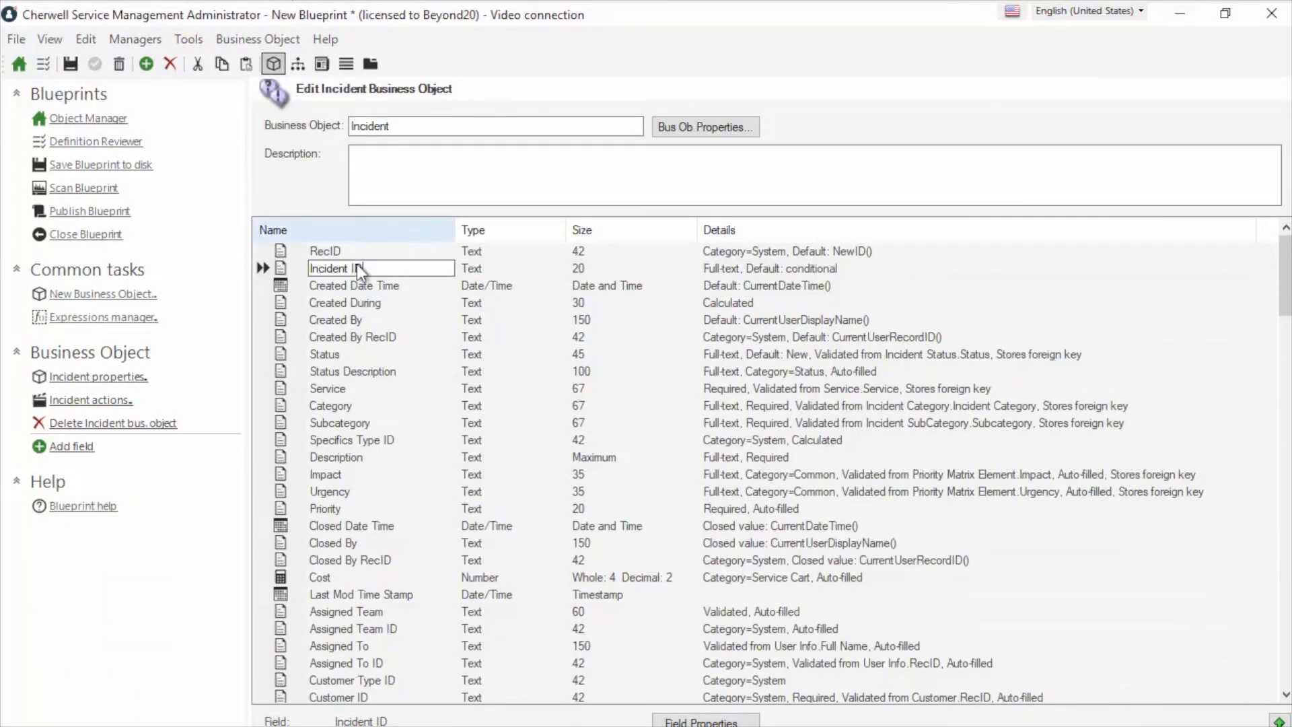
double_click(281, 269)
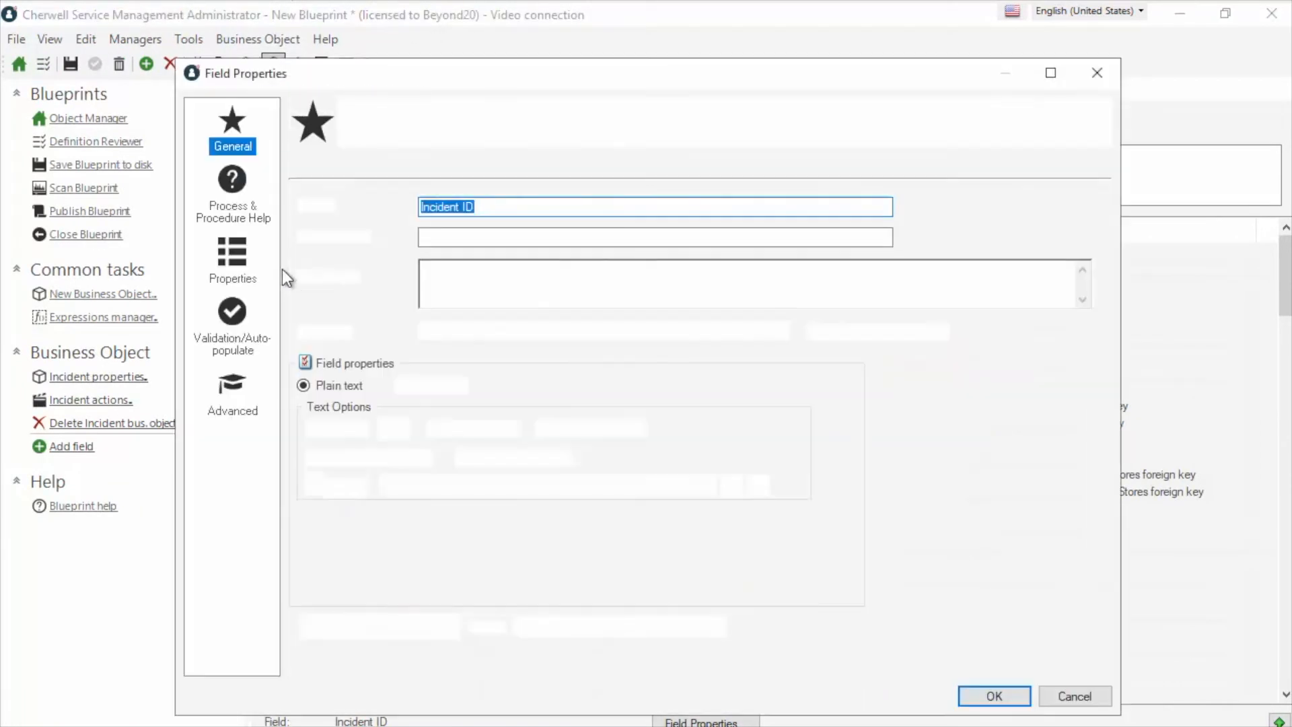
click(224, 383)
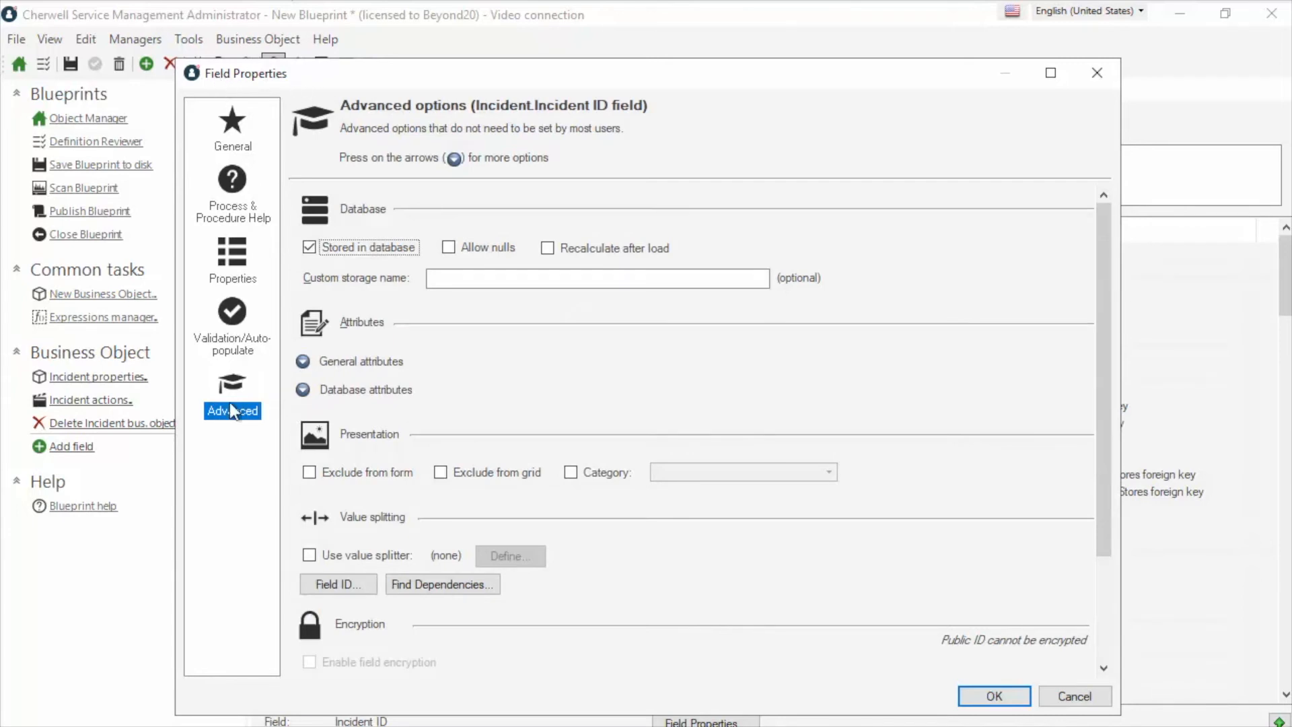
click(303, 390)
Delete the SortAsNumber attribute, keeping ClusteredPrimaryKey and PrimaryKey, and apply the field changes
click(418, 495)
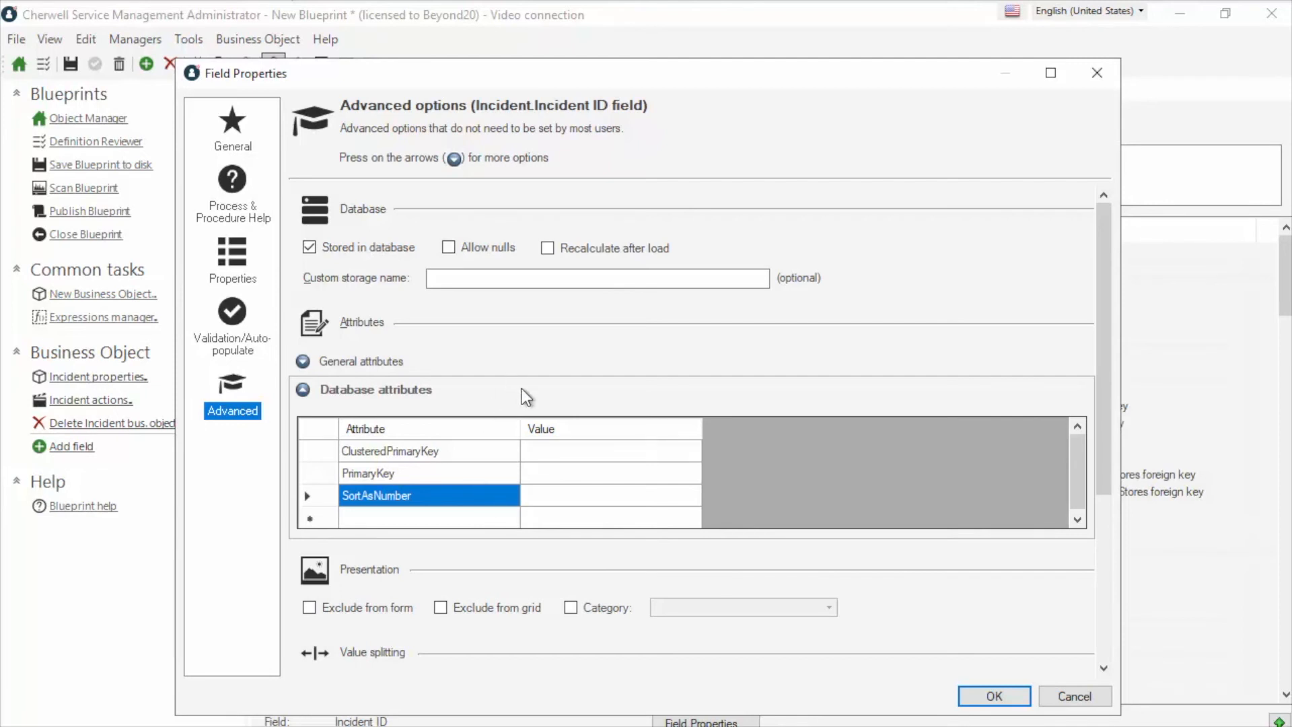
click(428, 495)
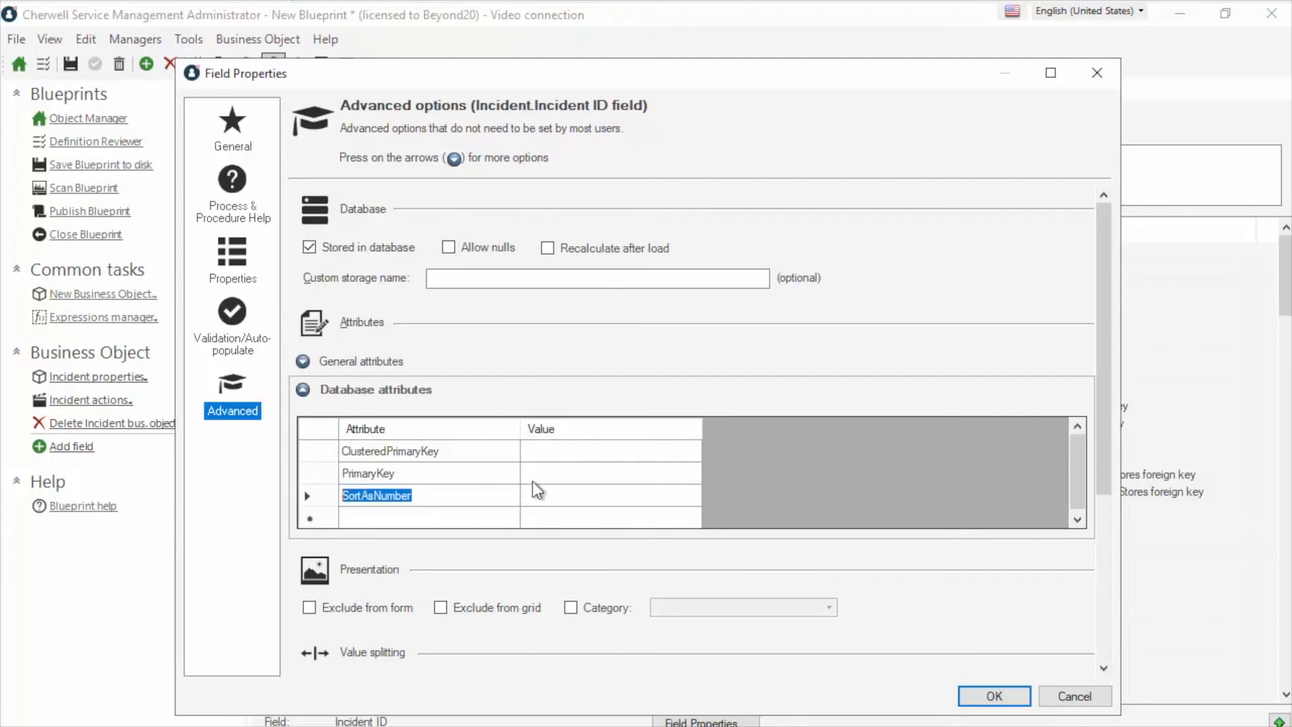
key(Delete)
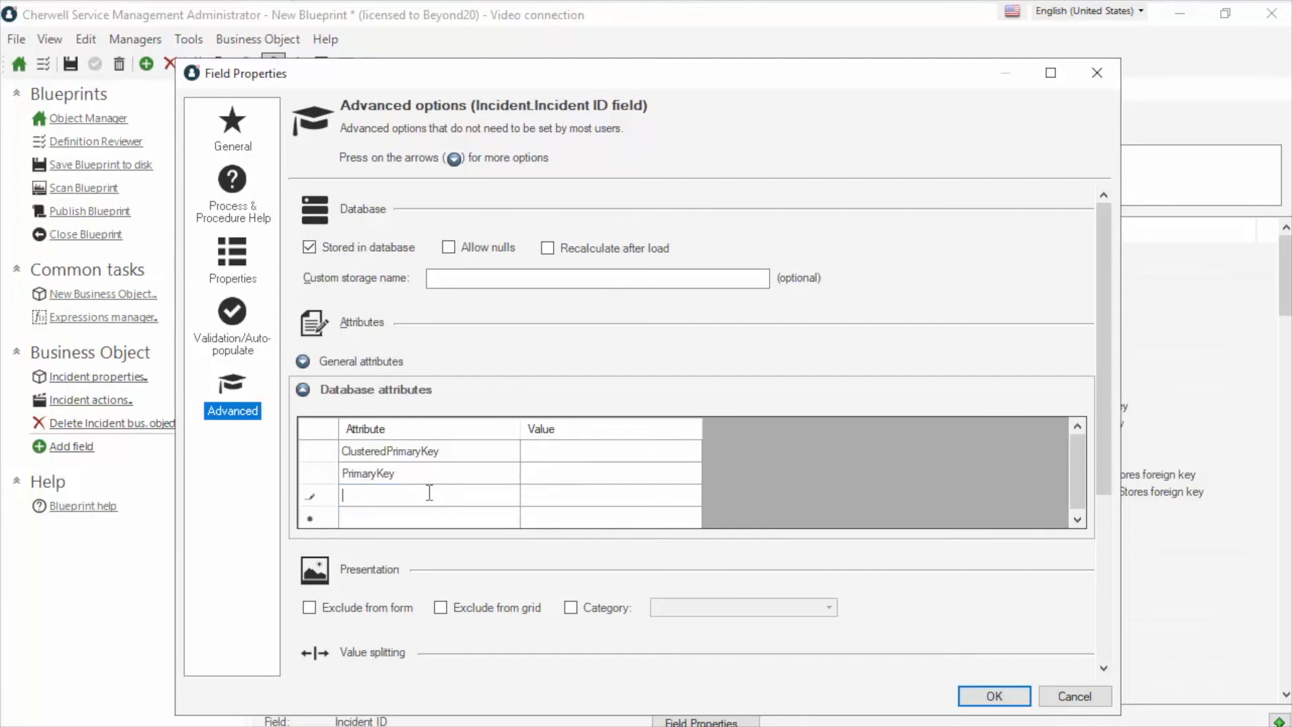
click(564, 470)
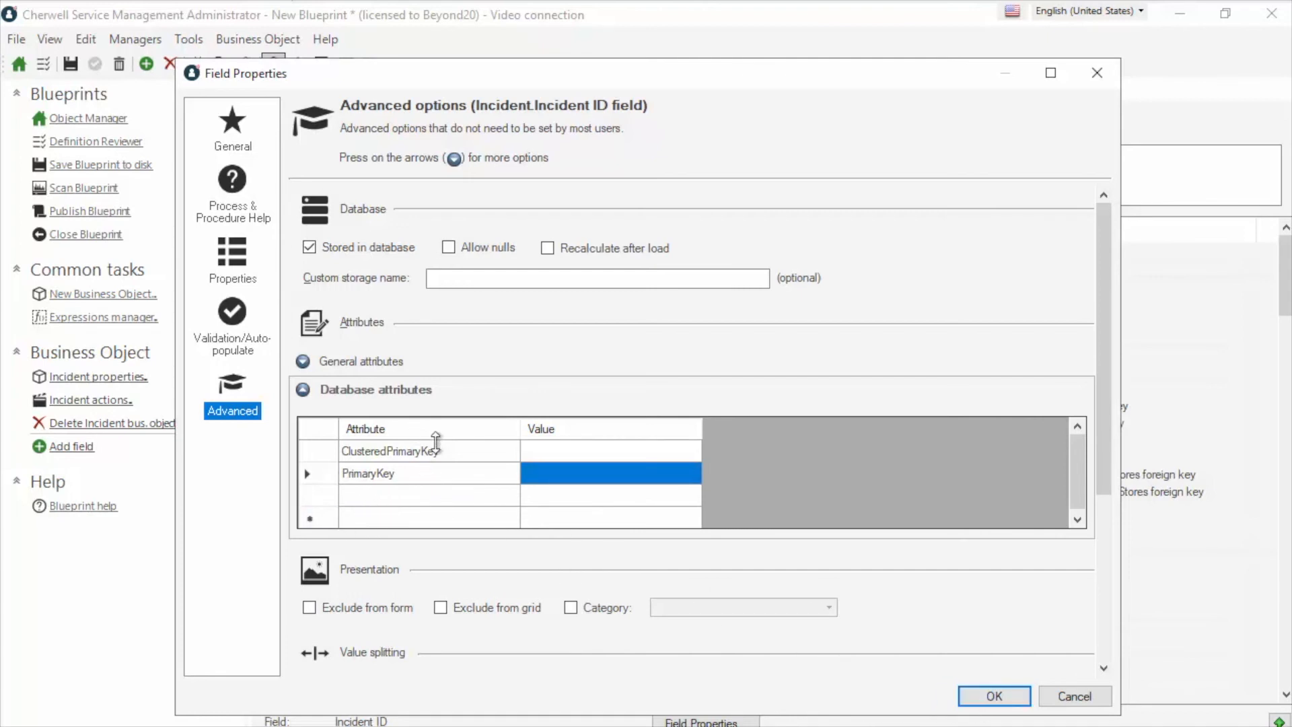
drag(254, 76, 461, 122)
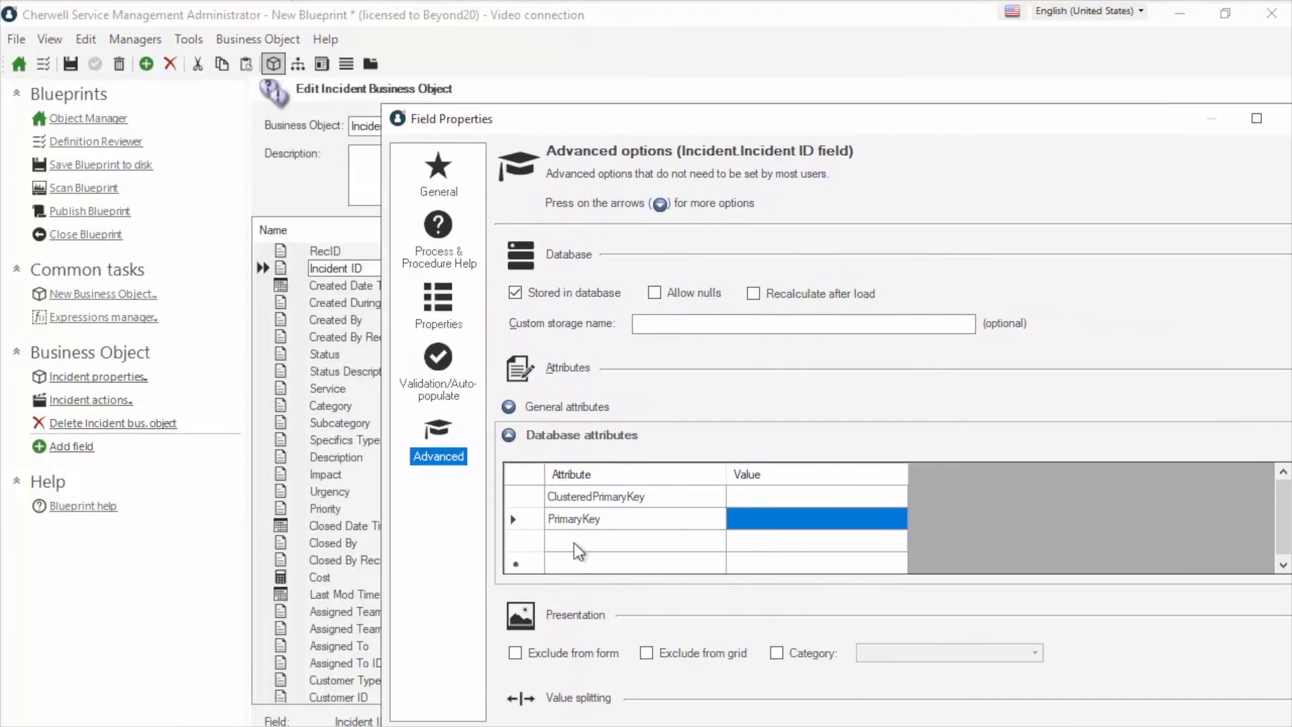
click(556, 542)
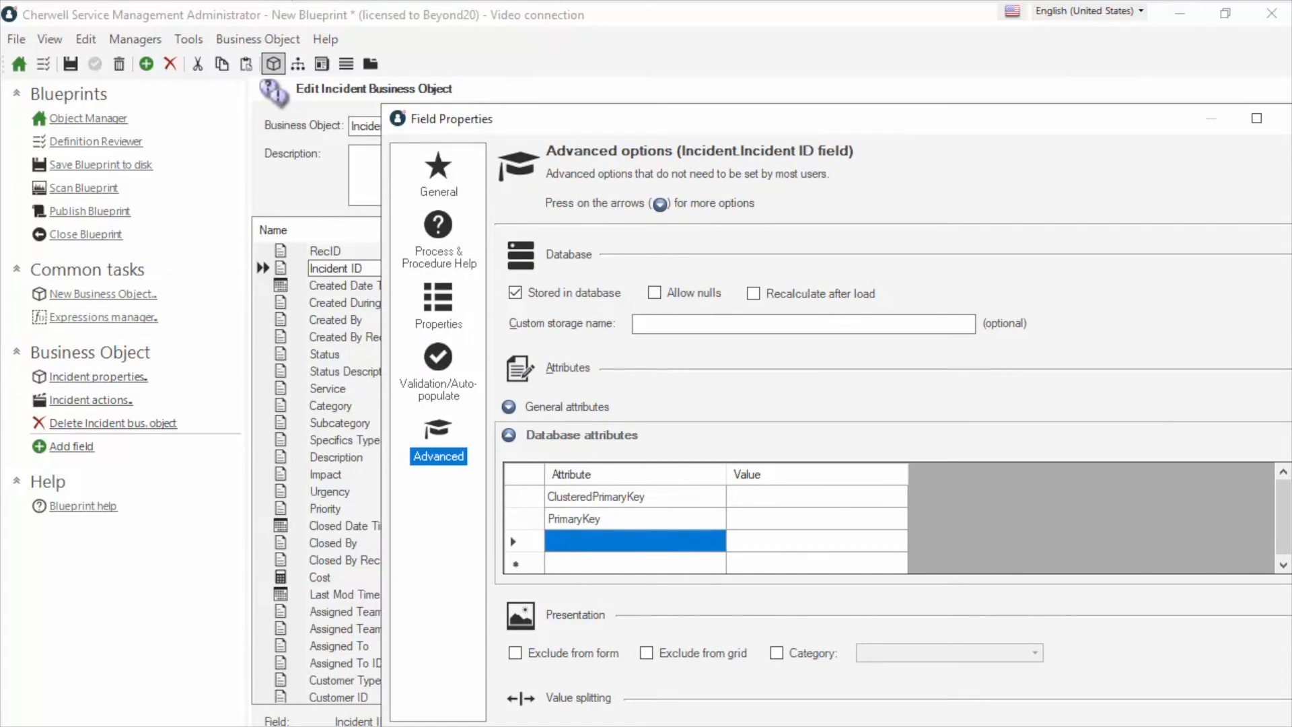
click(1175, 726)
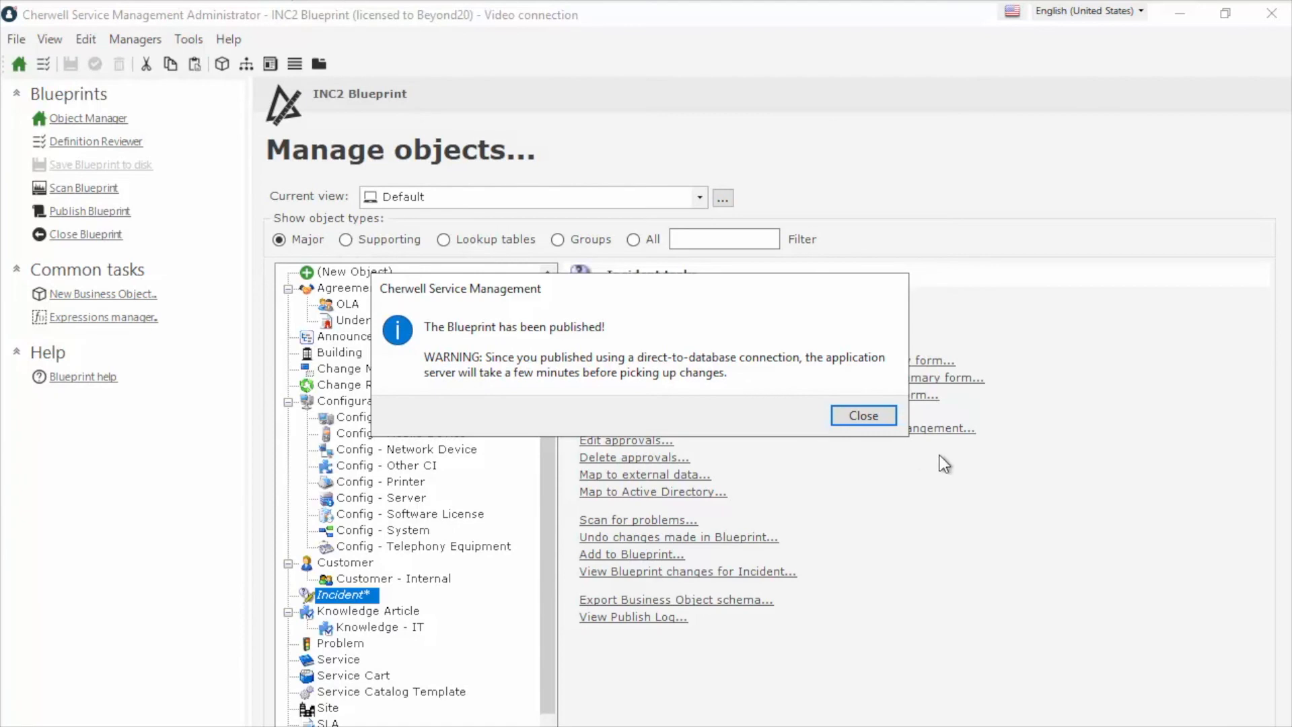
Close the publish confirmation and bring the Cherwell Service Management client to the front
click(885, 418)
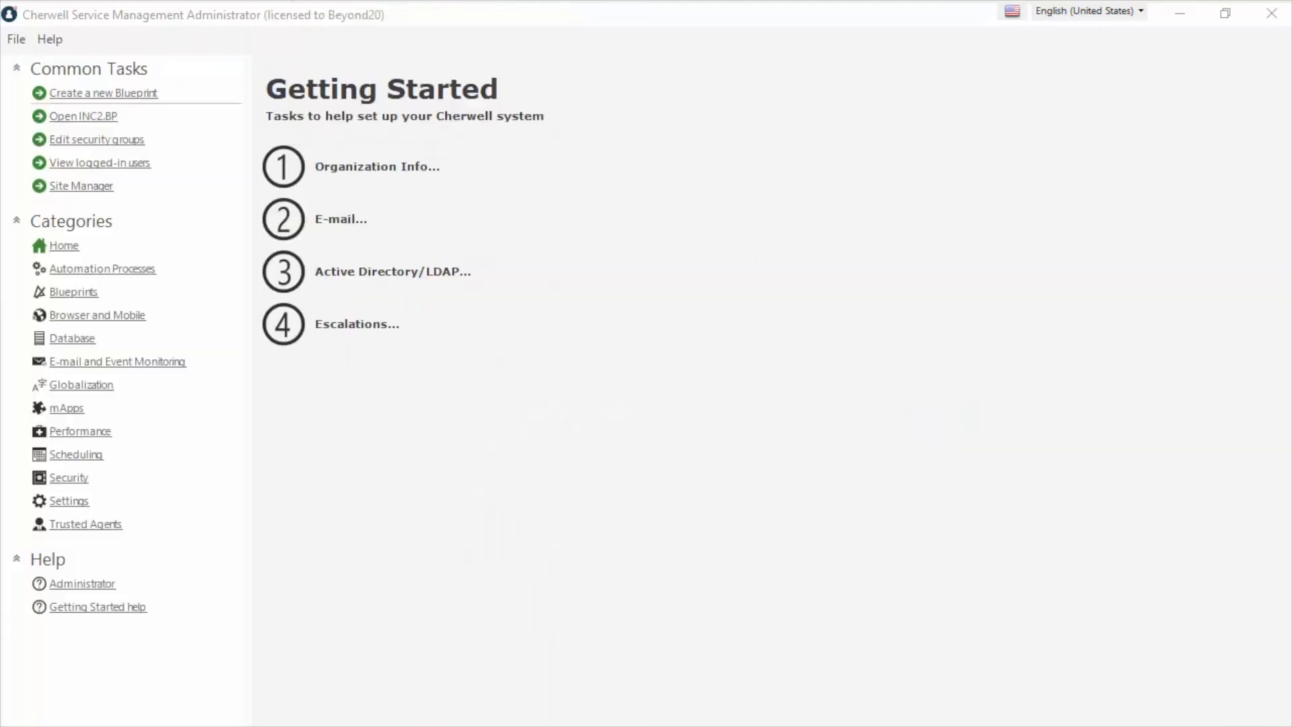
click(666, 723)
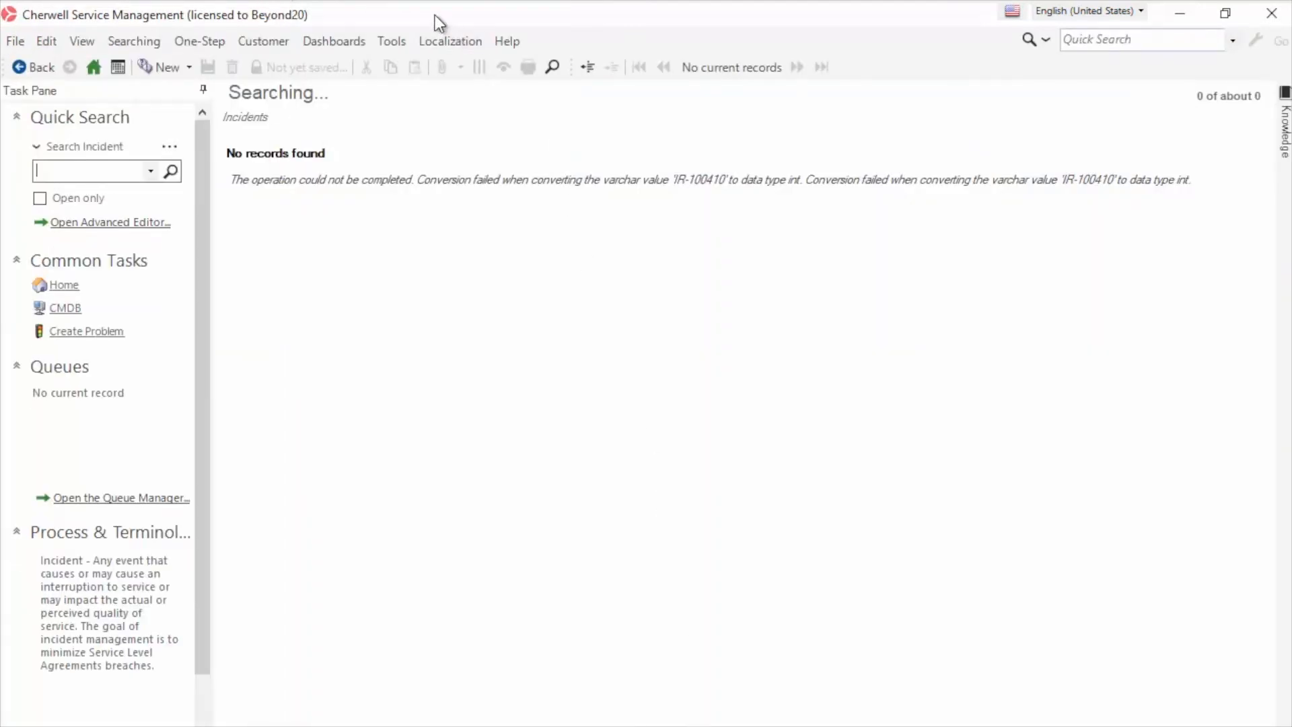
Reload definitions from Help and run an empty incident search listing all 79 records
click(490, 42)
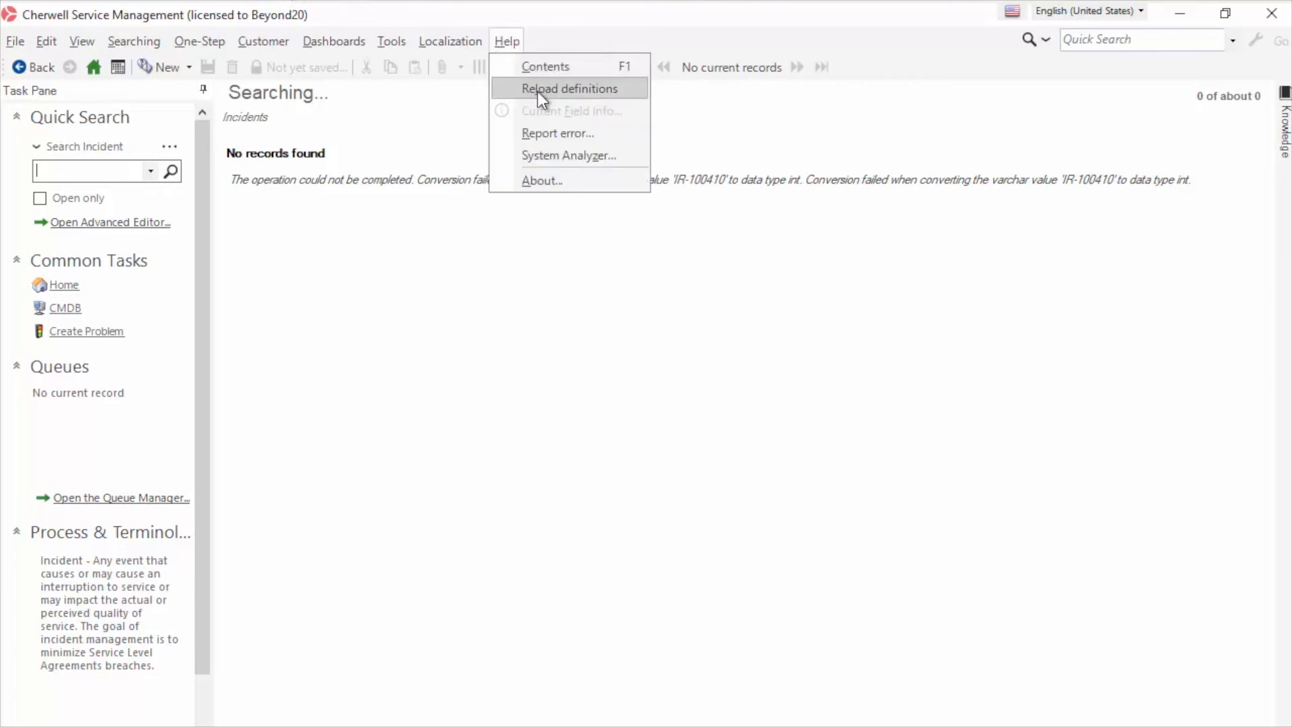
click(539, 91)
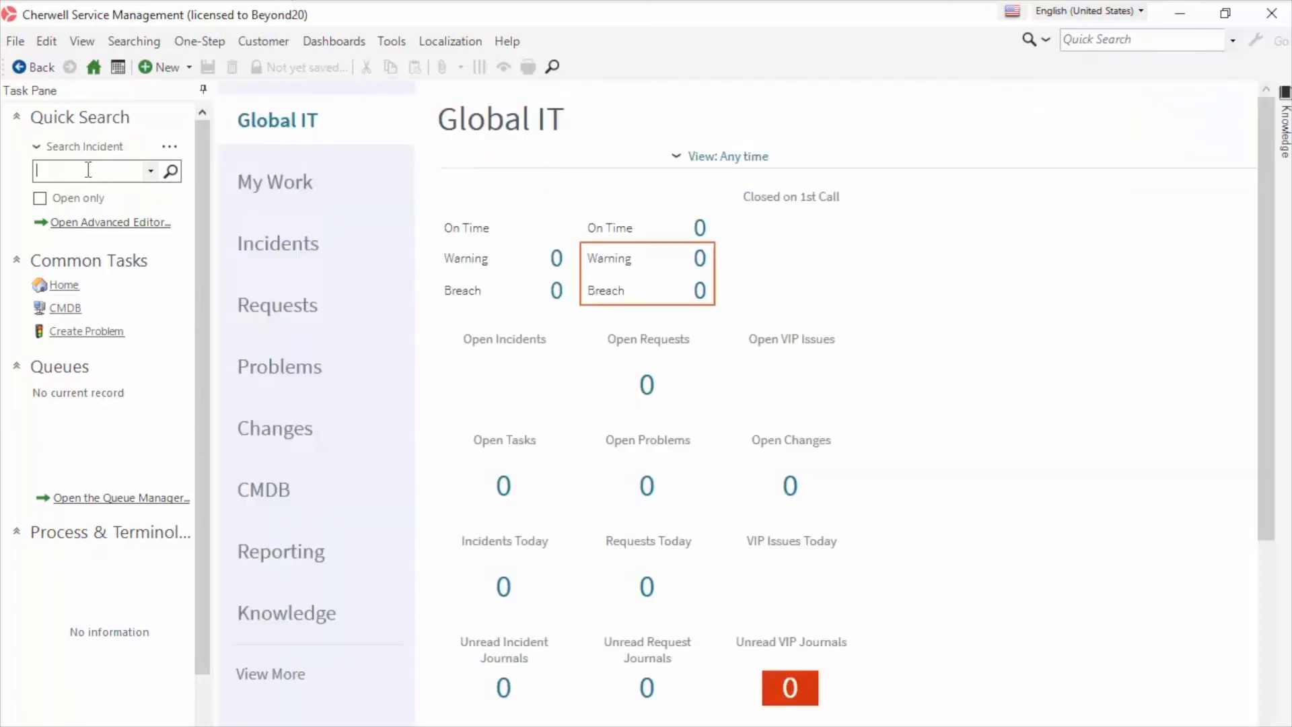
click(171, 172)
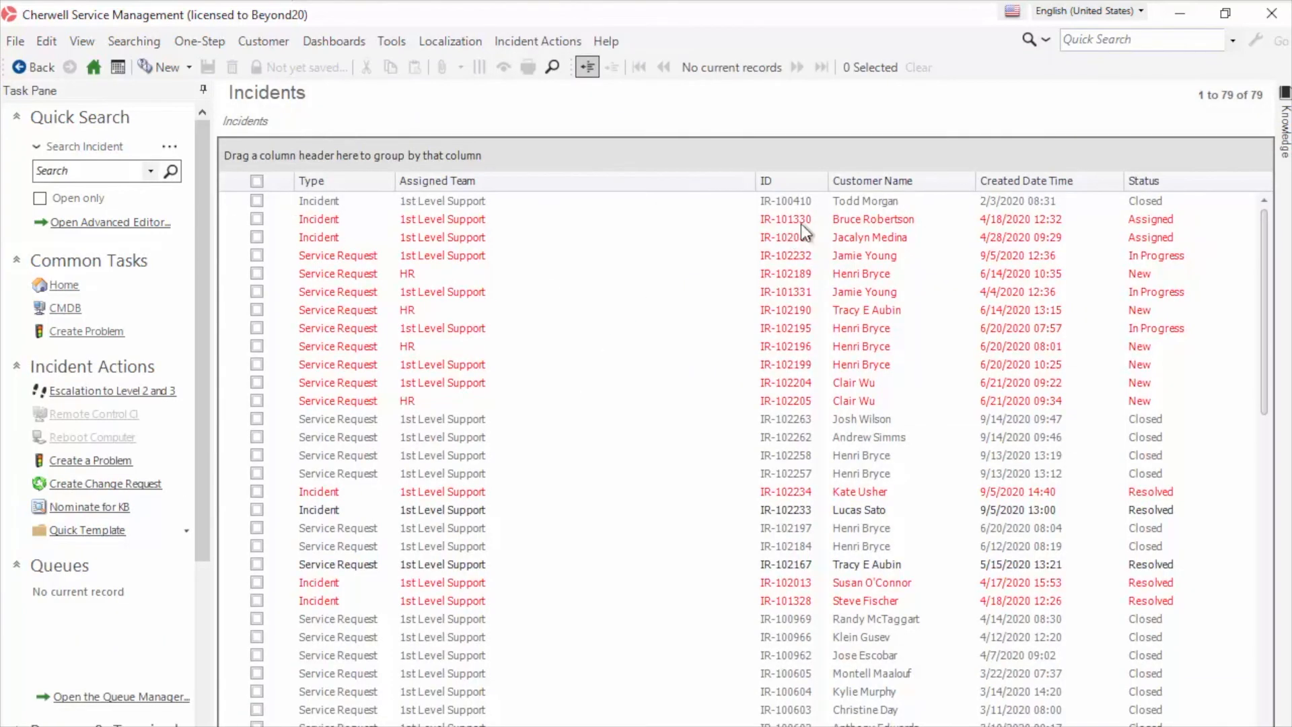
Narrow the Assigned Team column and scroll through the IR-prefixed incident IDs
drag(755, 182, 501, 182)
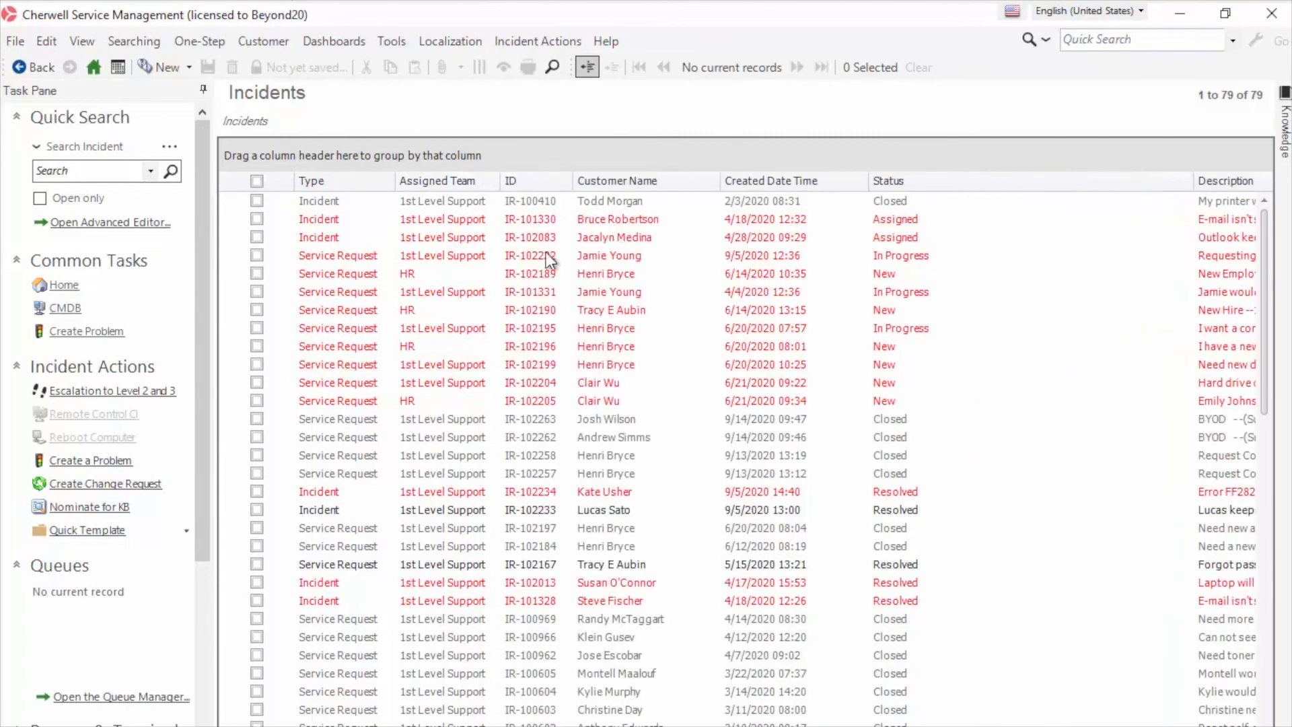
scroll(548, 356, down, 15)
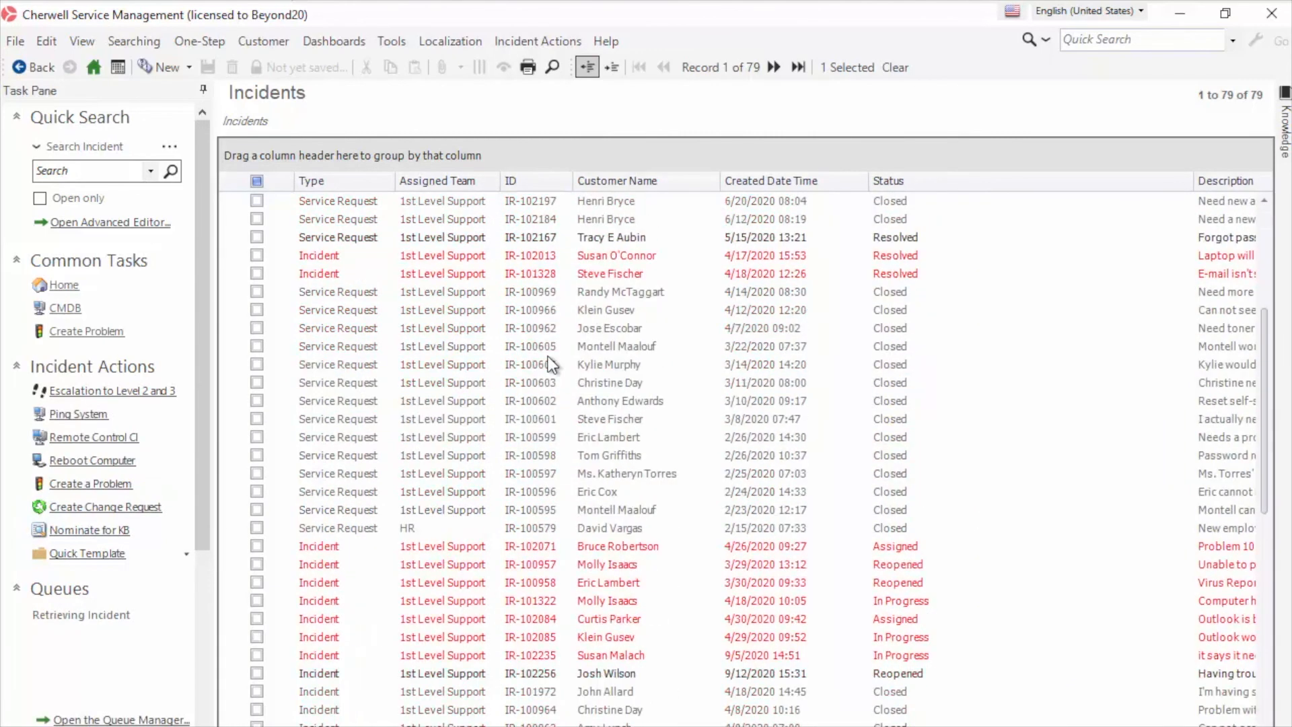
scroll(548, 356, down, 2)
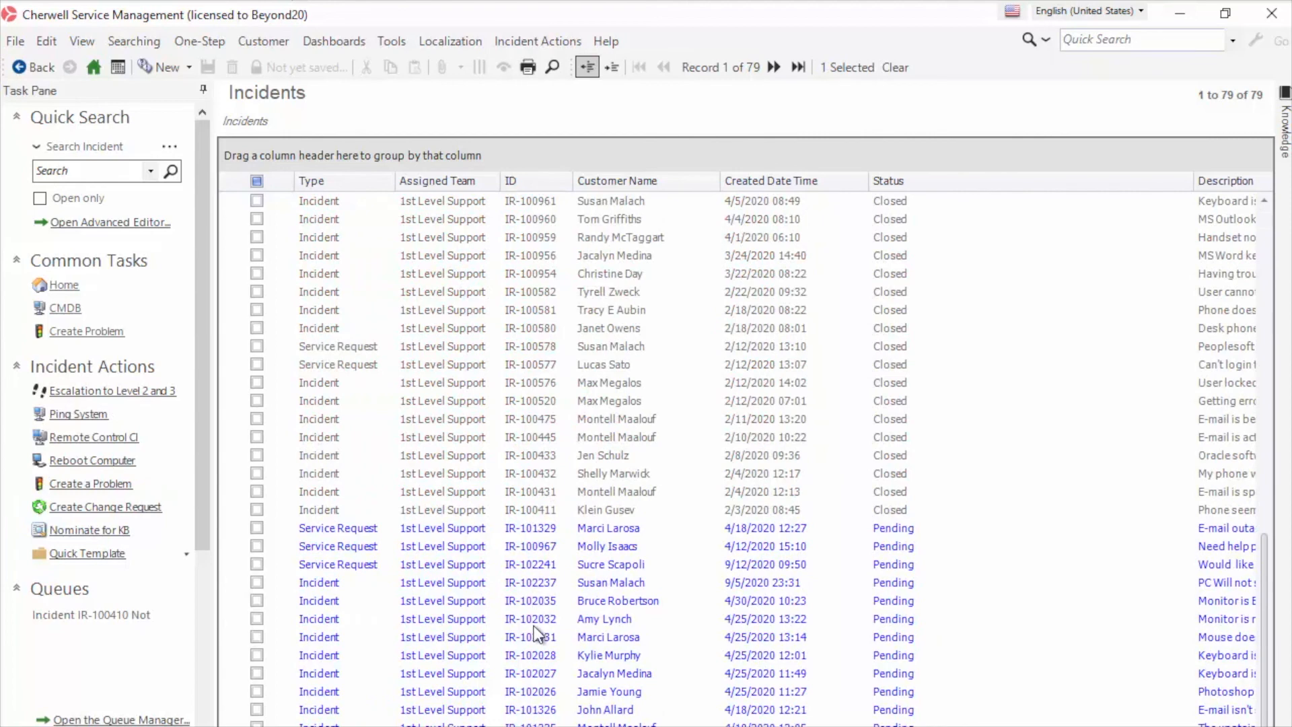
scroll(532, 625, up, 6)
scroll(532, 625, up, 10)
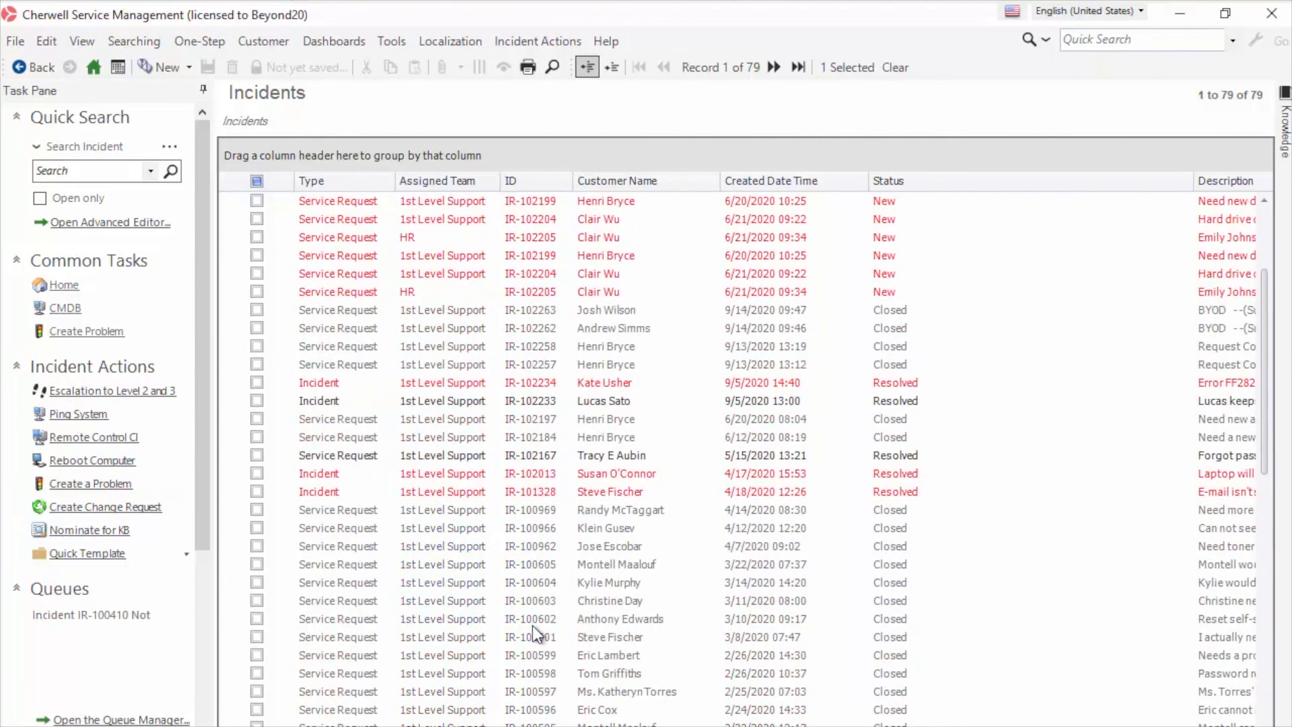
click(189, 68)
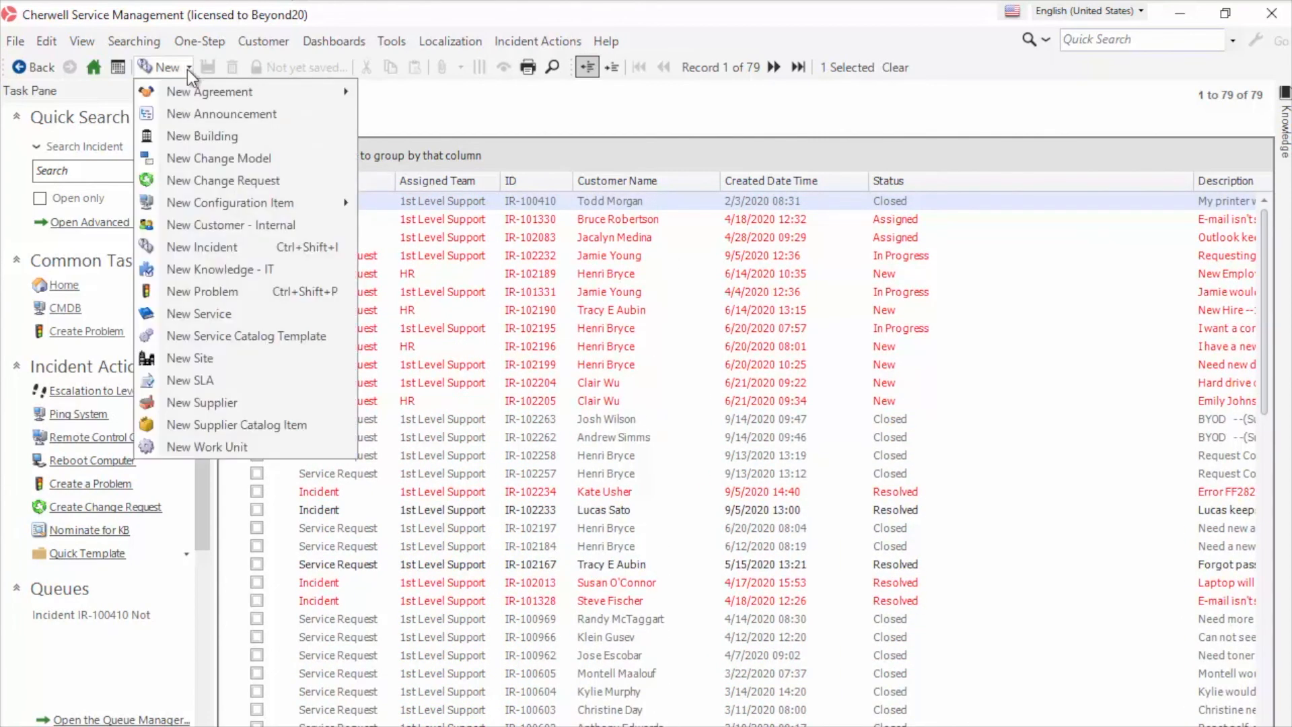
Create a new incident, pick a customer from the contact list, and enter description 'werwer'
click(195, 248)
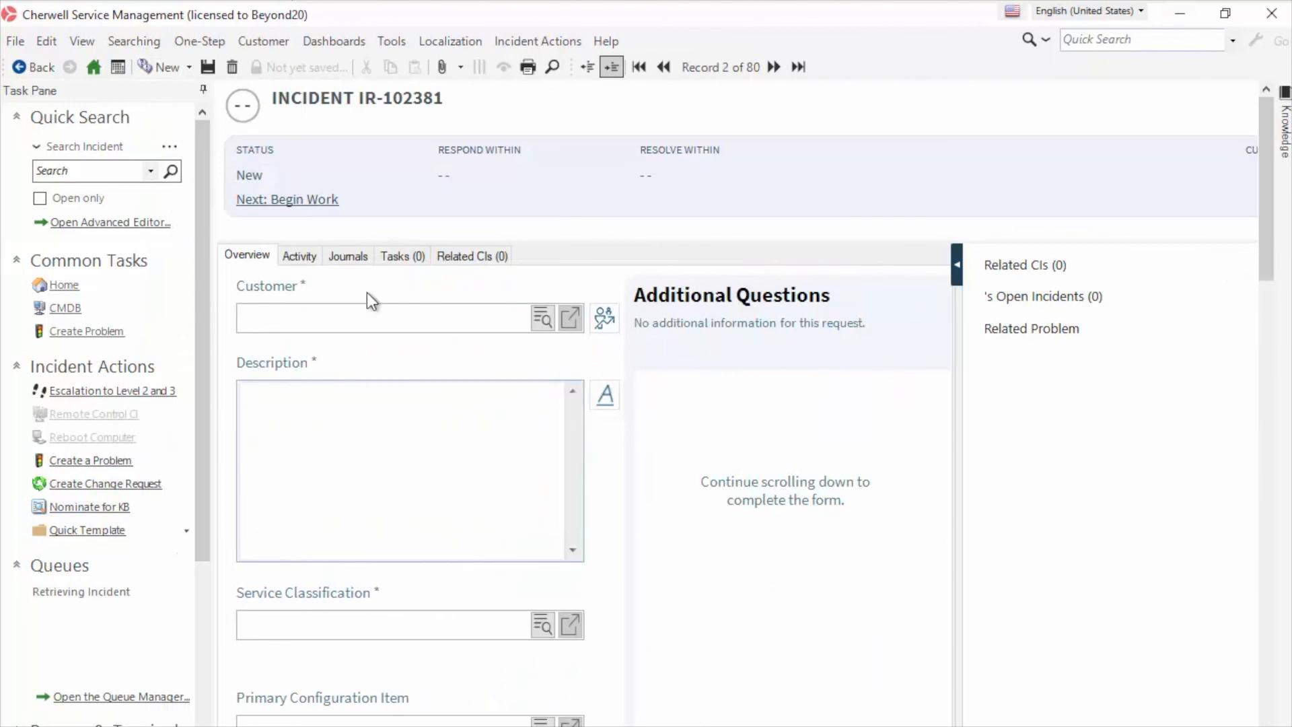
click(543, 319)
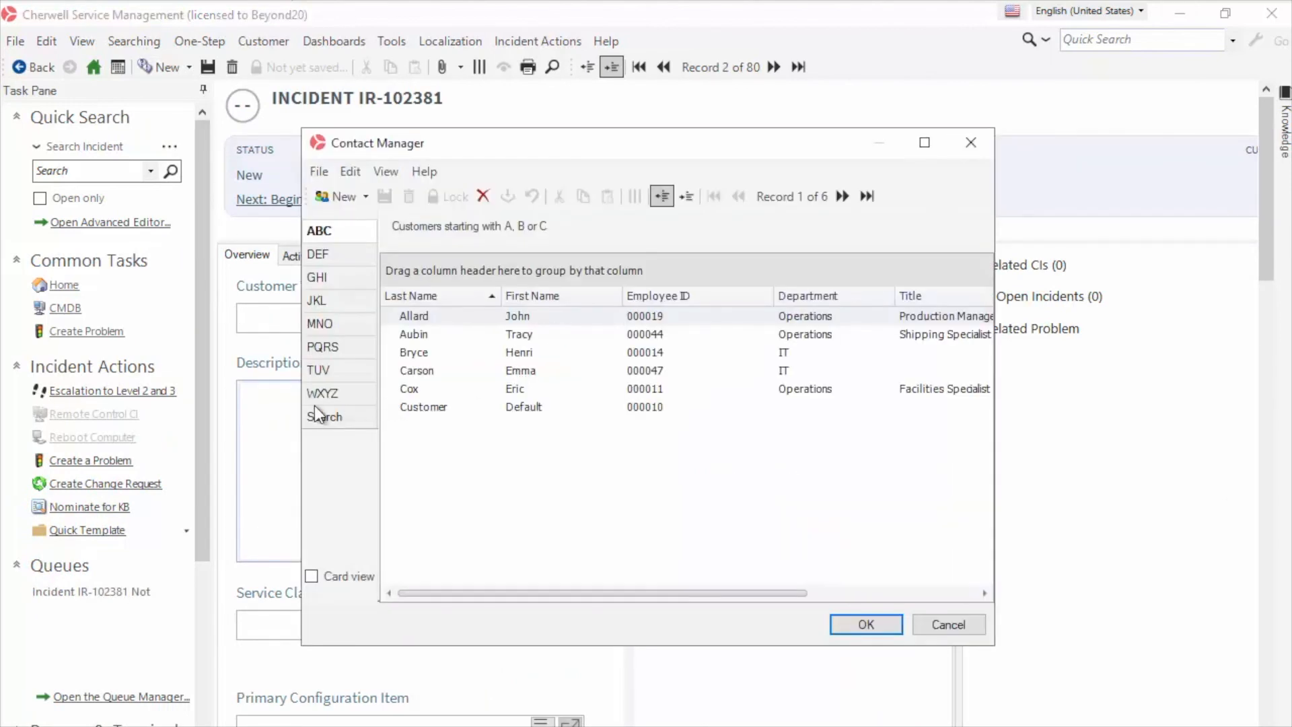
double_click(522, 371)
click(288, 397)
text(werwer)
scroll(342, 579, right, 1)
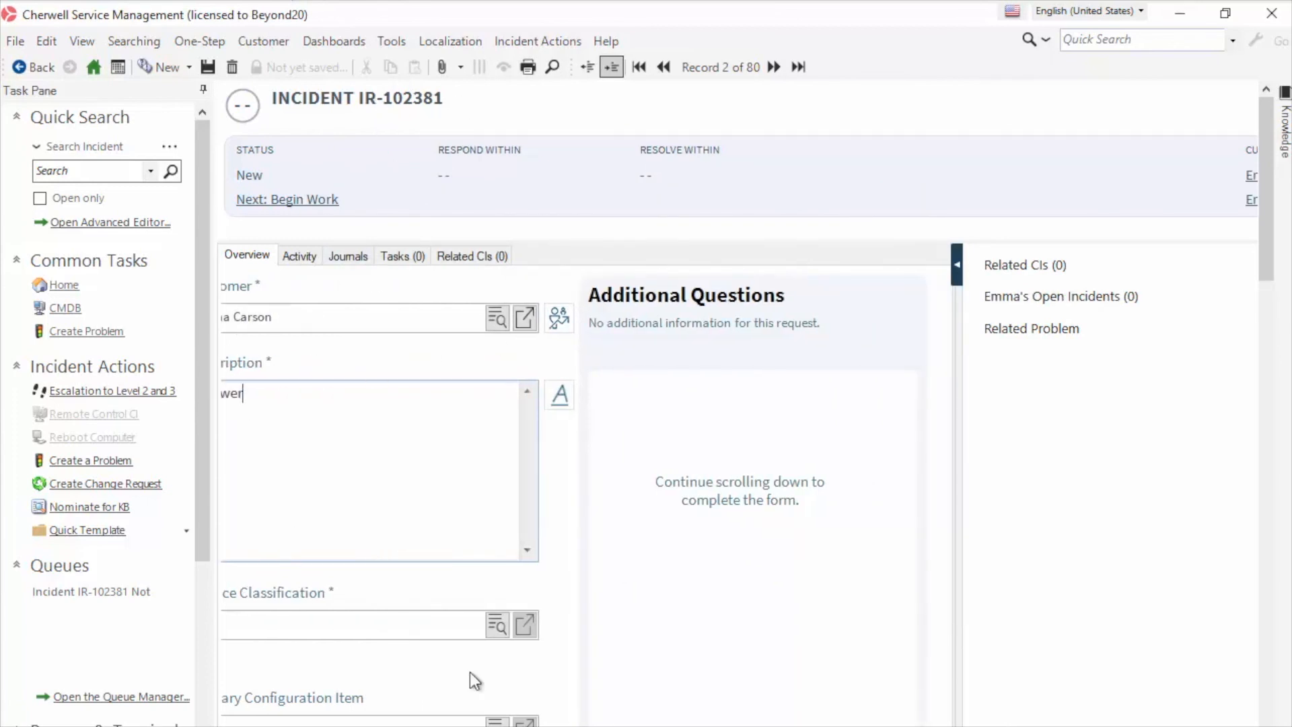
Set the service classification to Request Webcam
key(Tab)
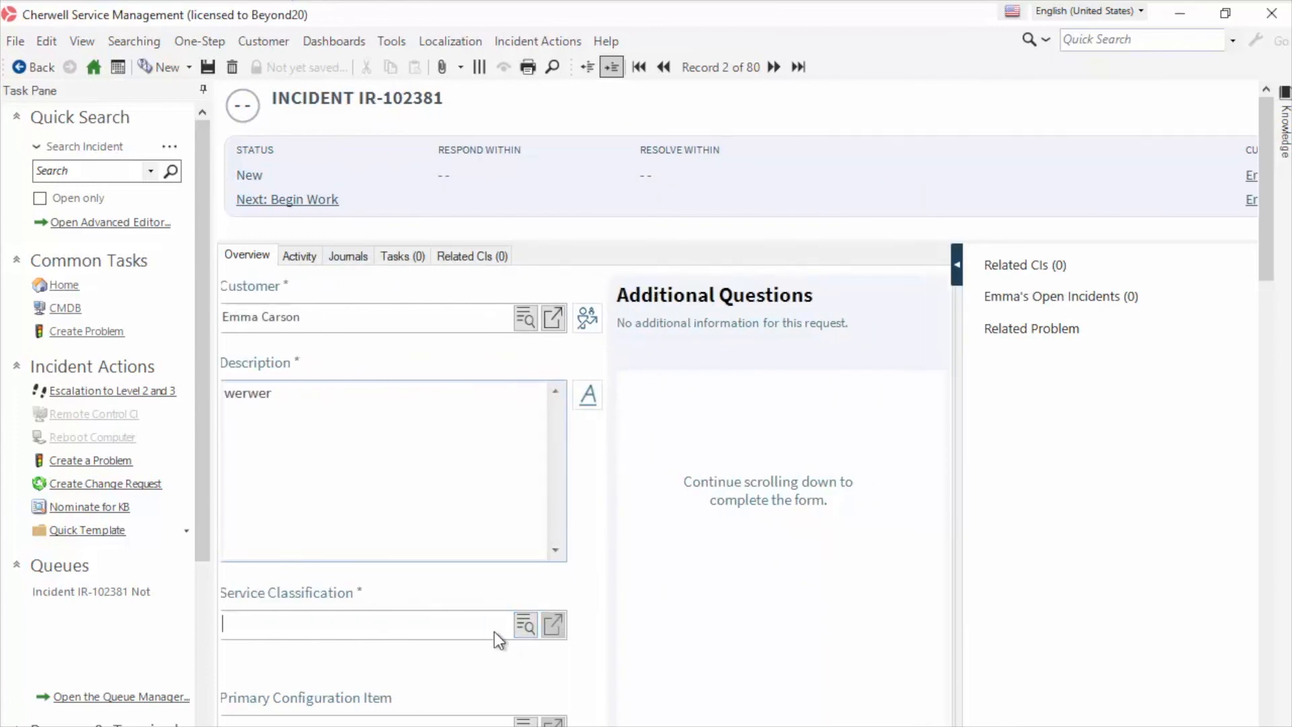
click(528, 627)
click(476, 471)
double_click(476, 474)
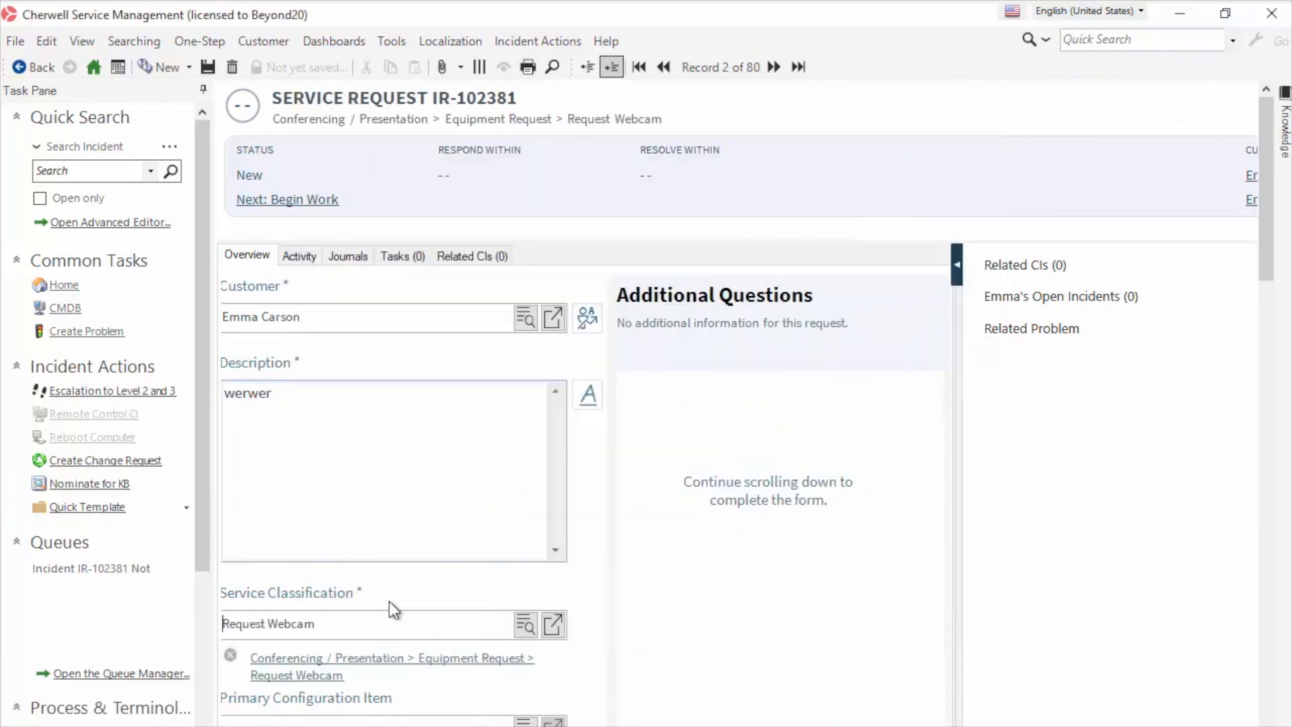
scroll(339, 616, right, 1)
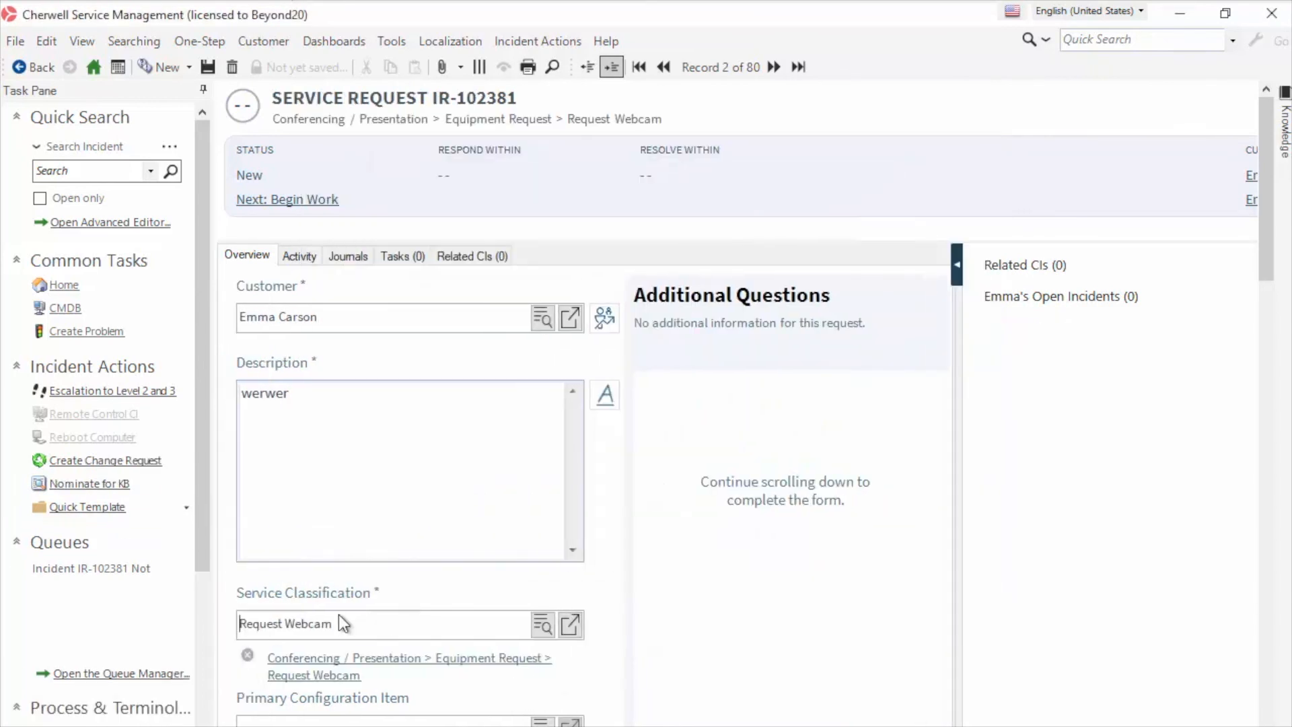
Set priority 2 from Should Have impact and Expedite urgency, then save the record
click(208, 66)
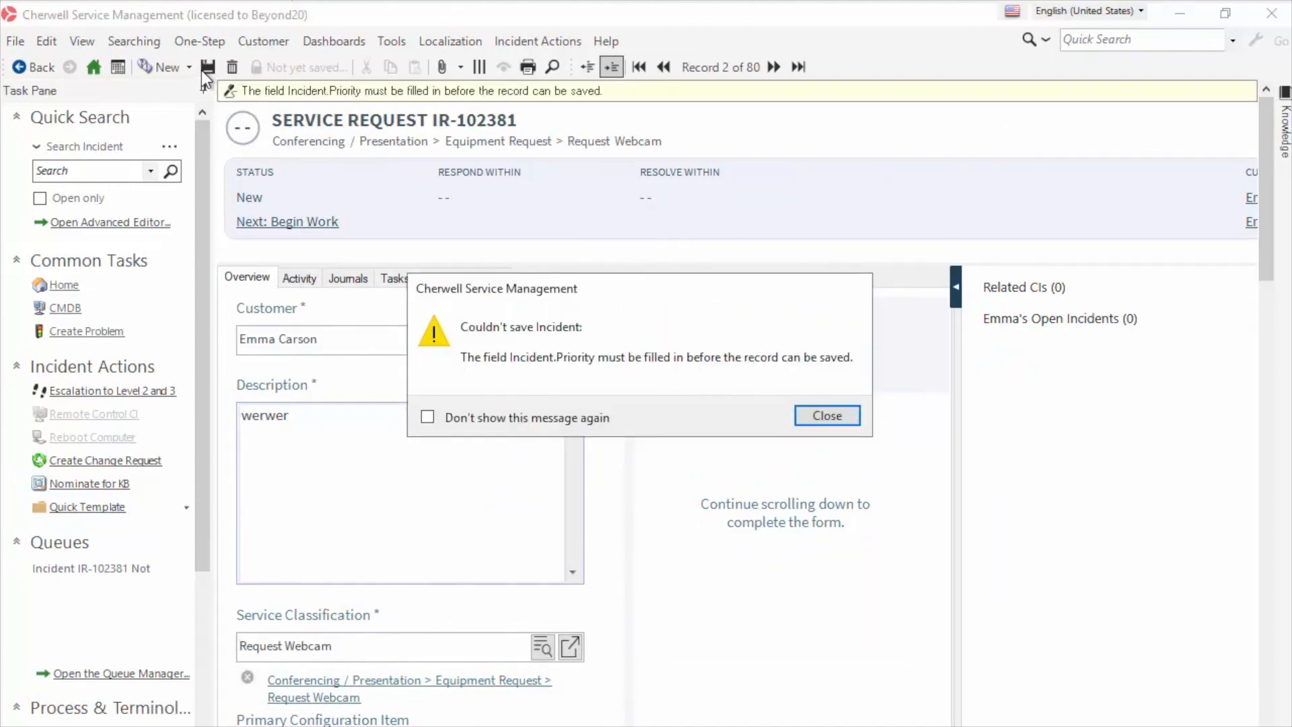
click(828, 418)
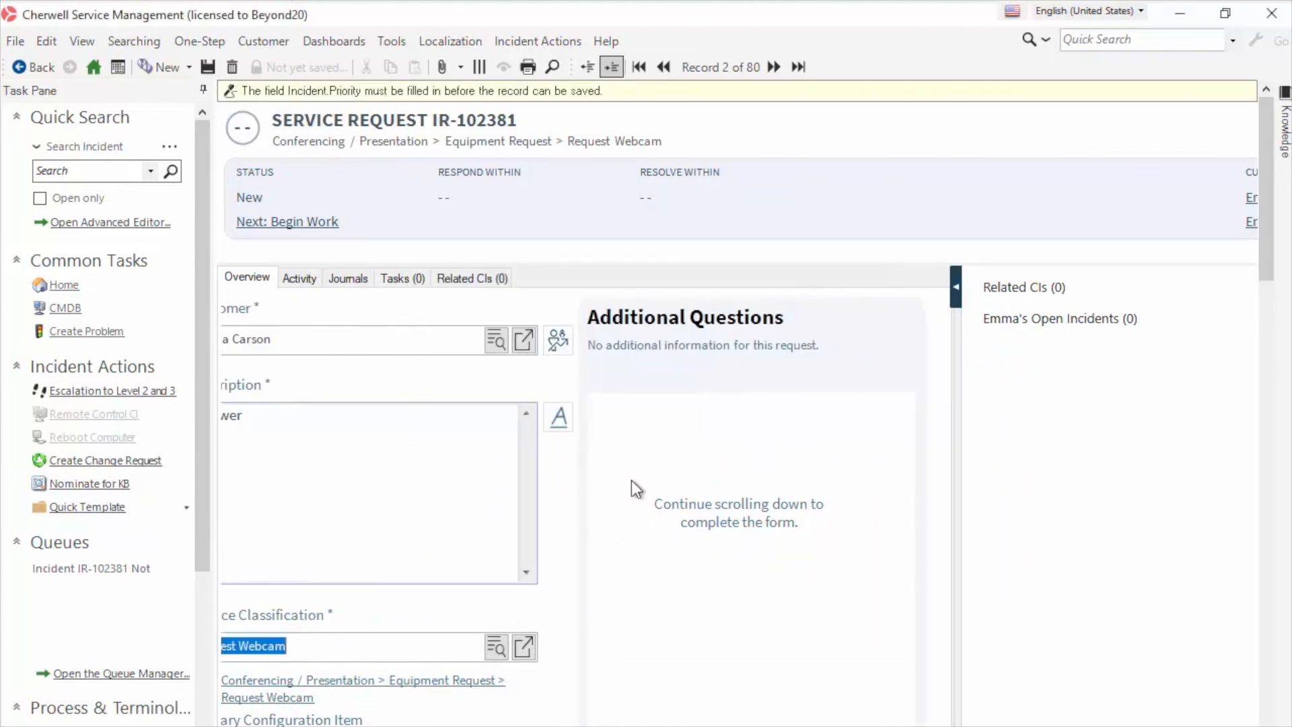
drag(1263, 277, 1264, 372)
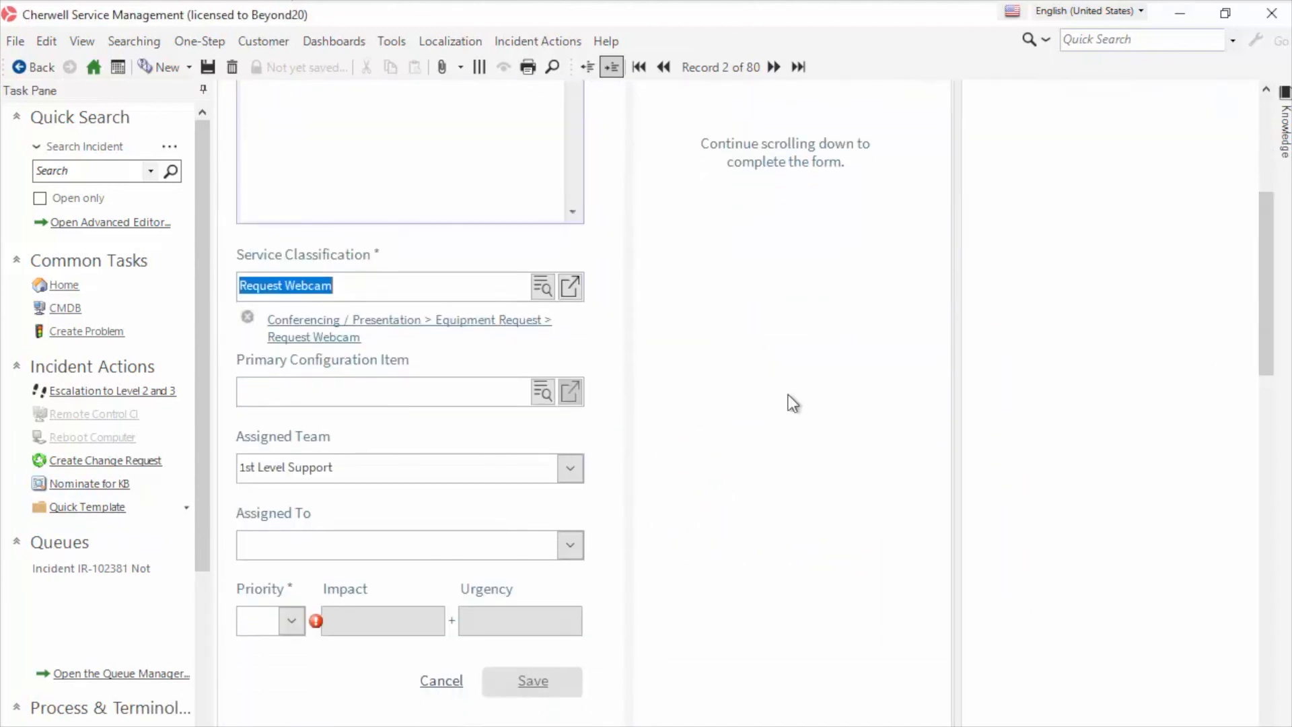
click(291, 620)
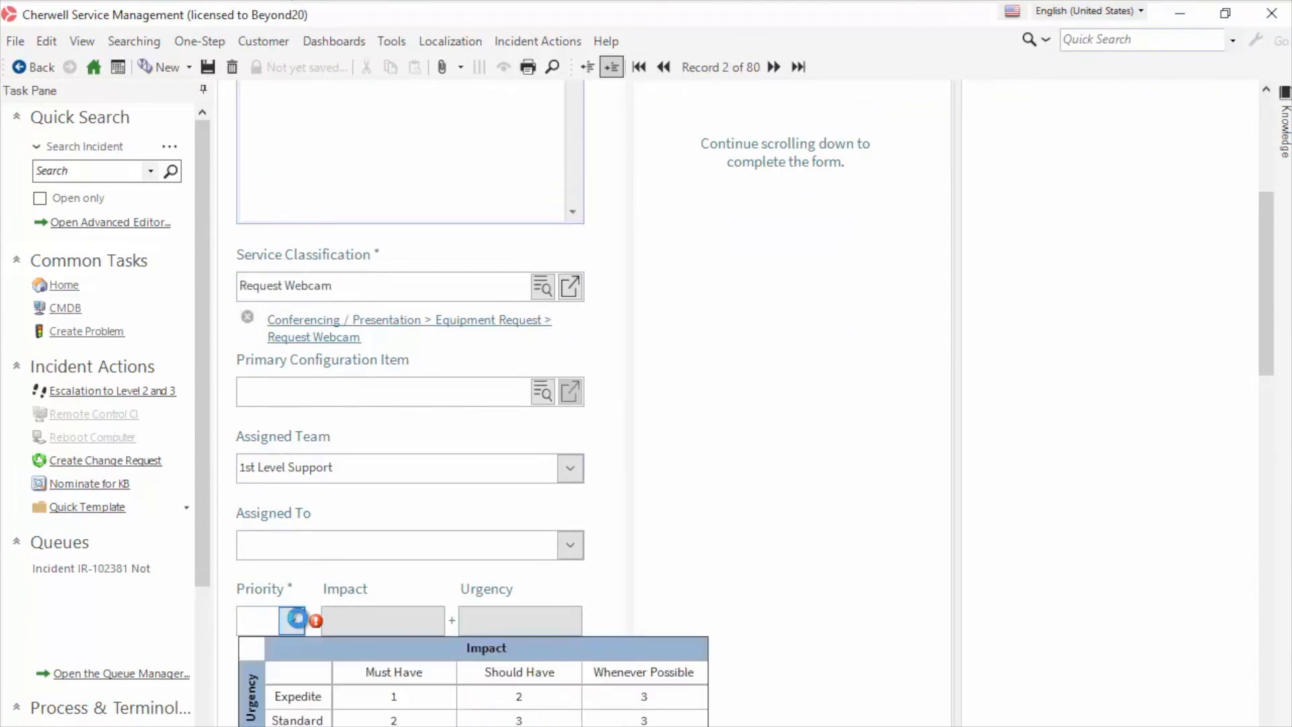
click(512, 697)
click(207, 67)
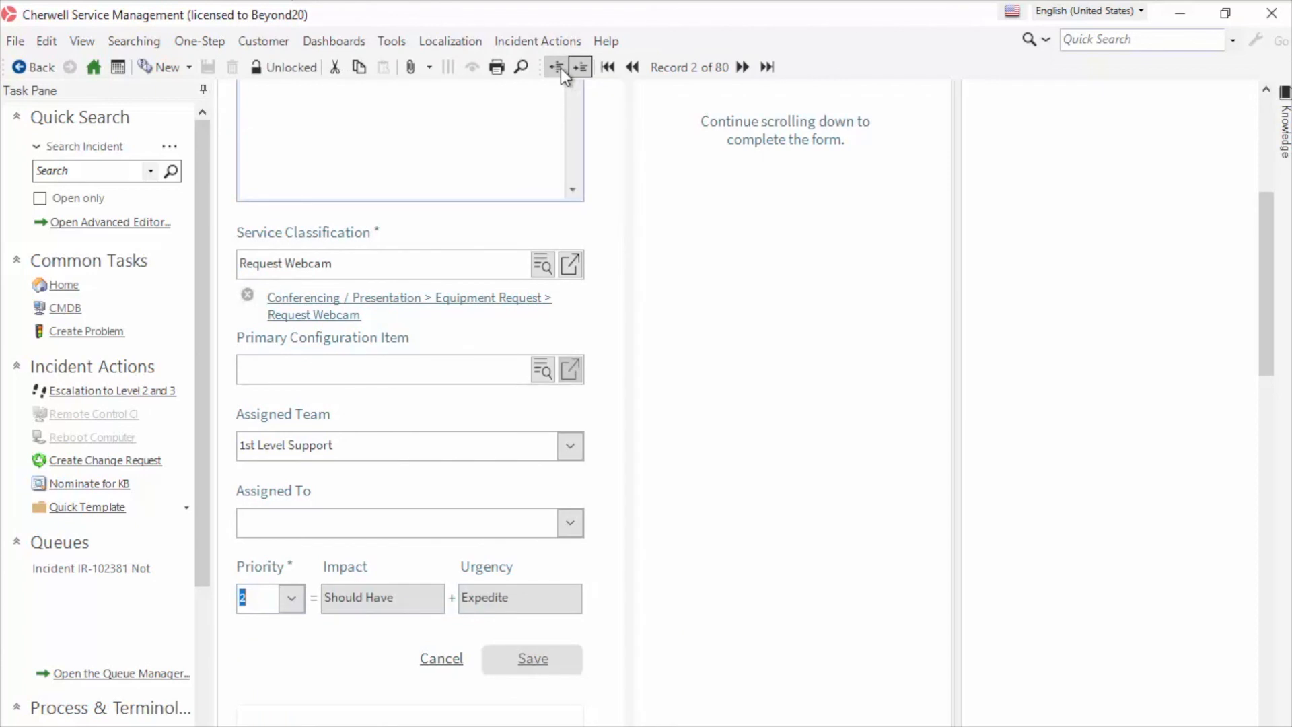
Return to the Incidents list to confirm IR-102381 appears among the 80 records
click(559, 68)
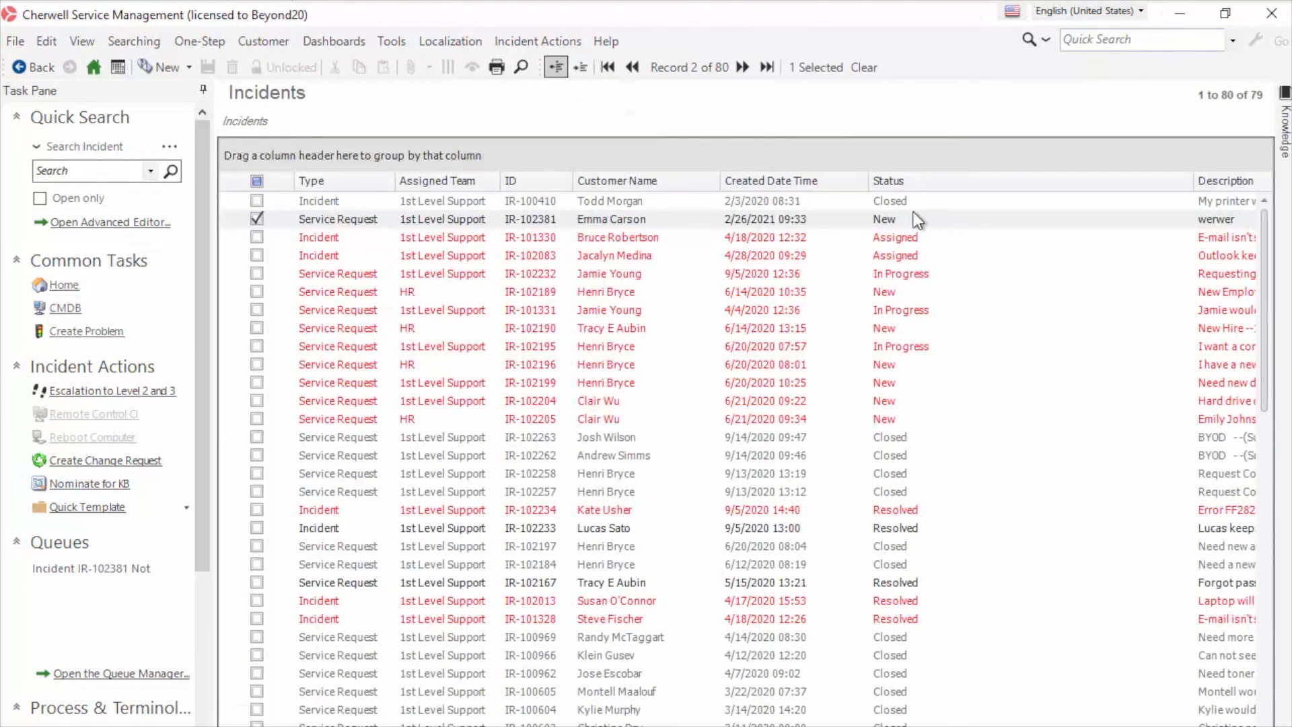